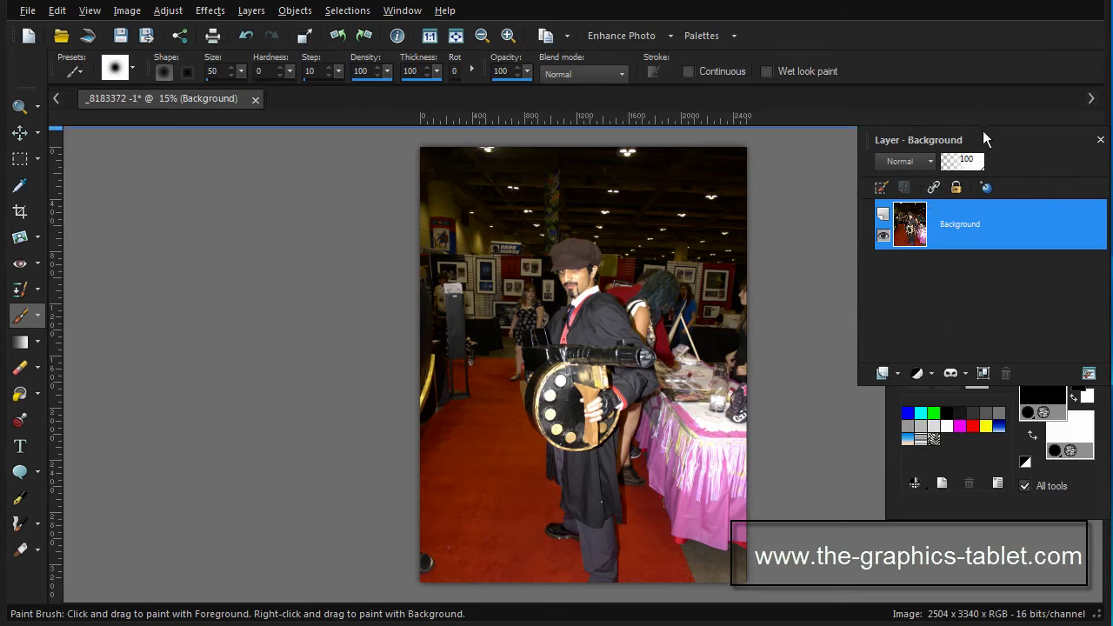
Arrange the Layers and Materials palettes one above the other so they no longer overlap
mouse_move(984, 133)
left_mouse_down()
mouse_move(885, 149)
mouse_move(972, 141)
left_mouse_up()
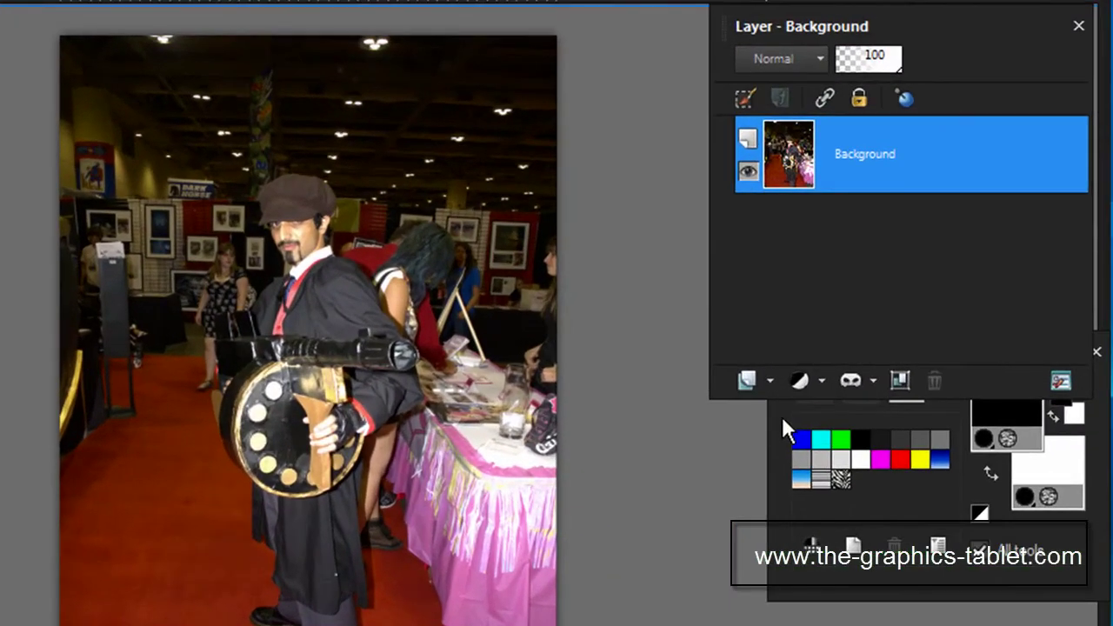
left_click(783, 417)
left_click_drag(903, 353, 891, 412)
left_click_drag(969, 397, 967, 397)
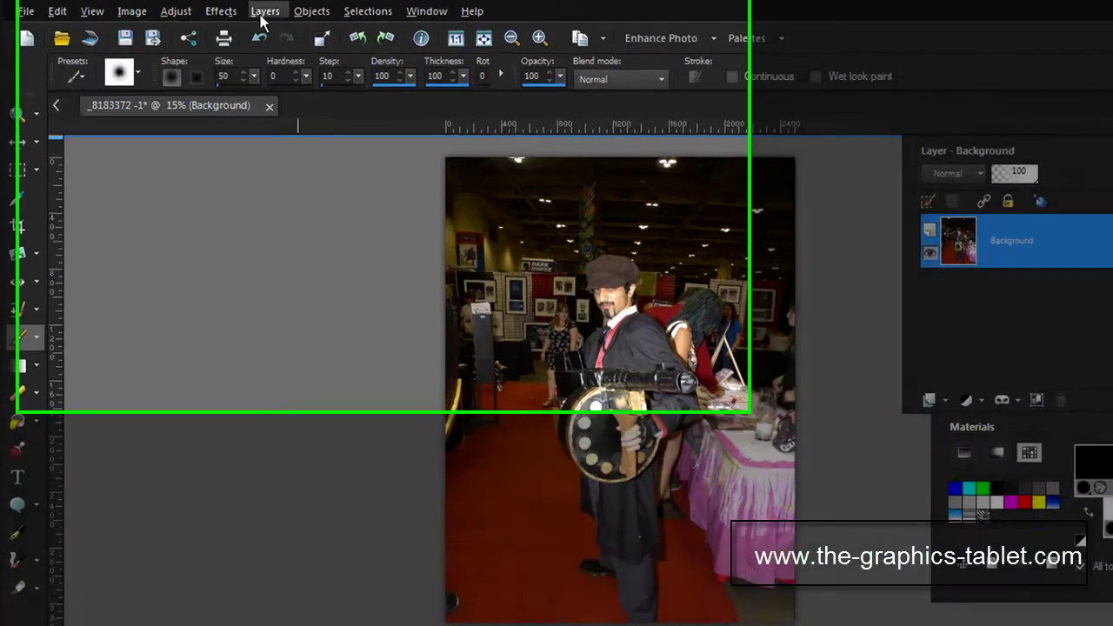
left_click(263, 13)
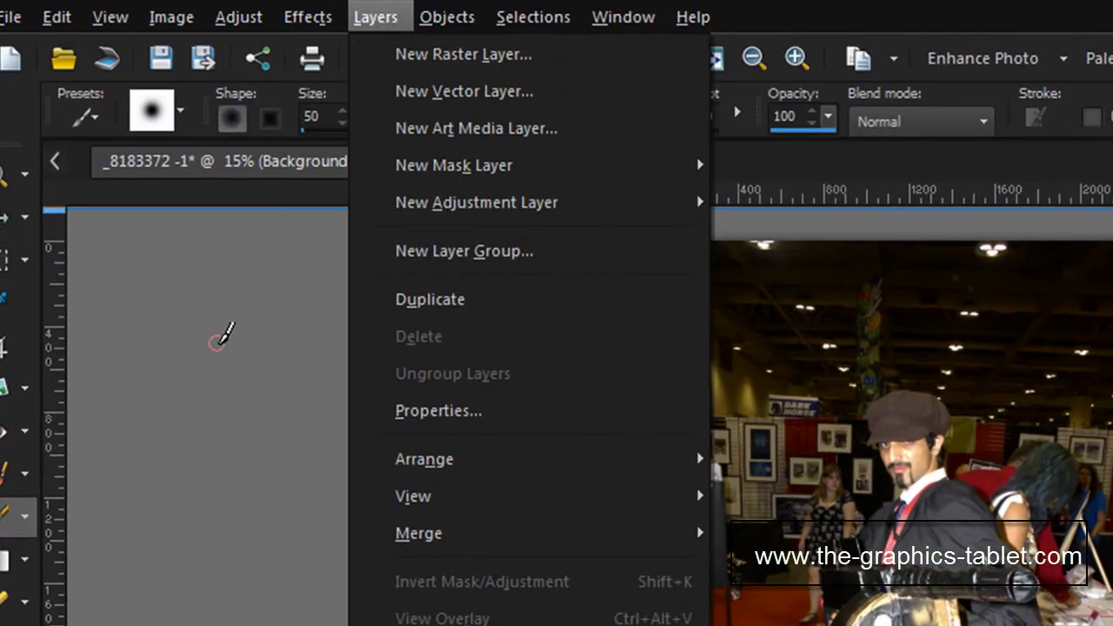
left_click(313, 22)
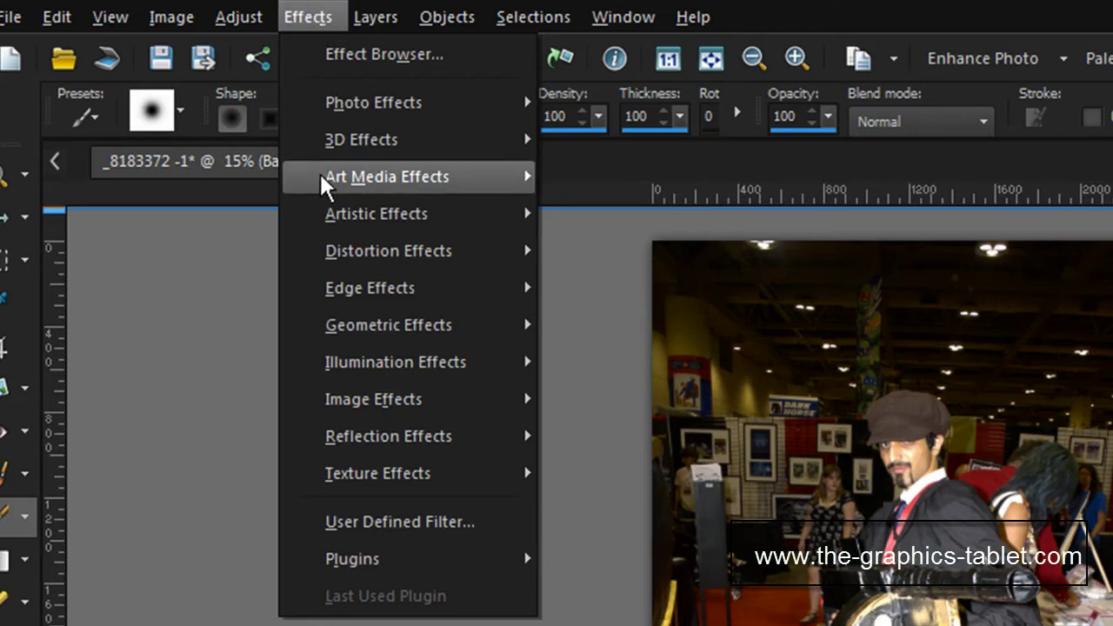
mouse_move(331, 104)
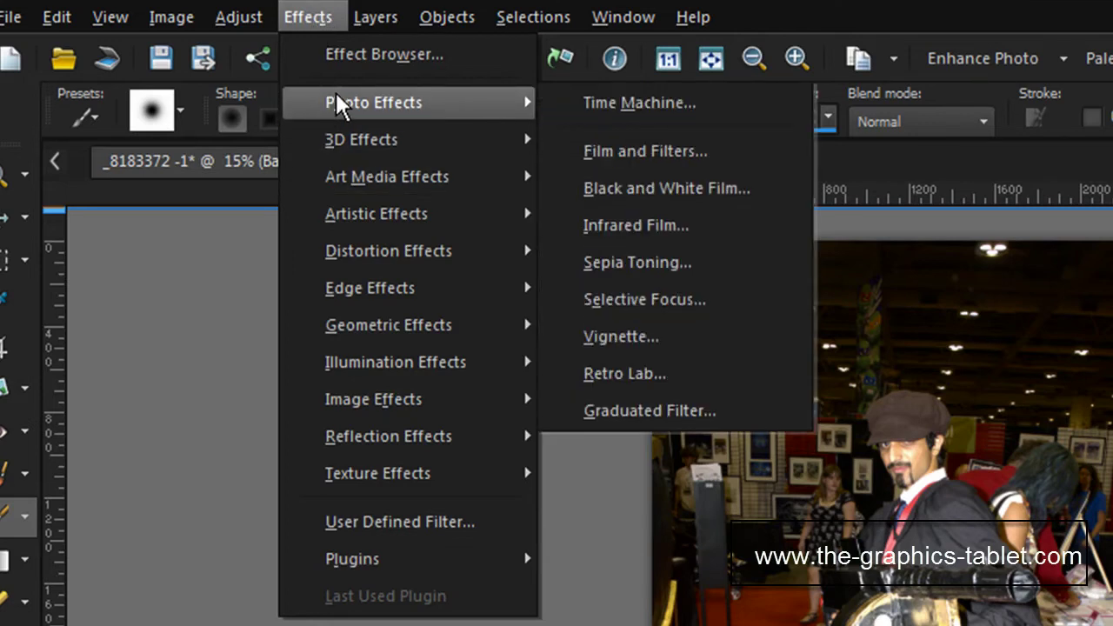
left_click(356, 17)
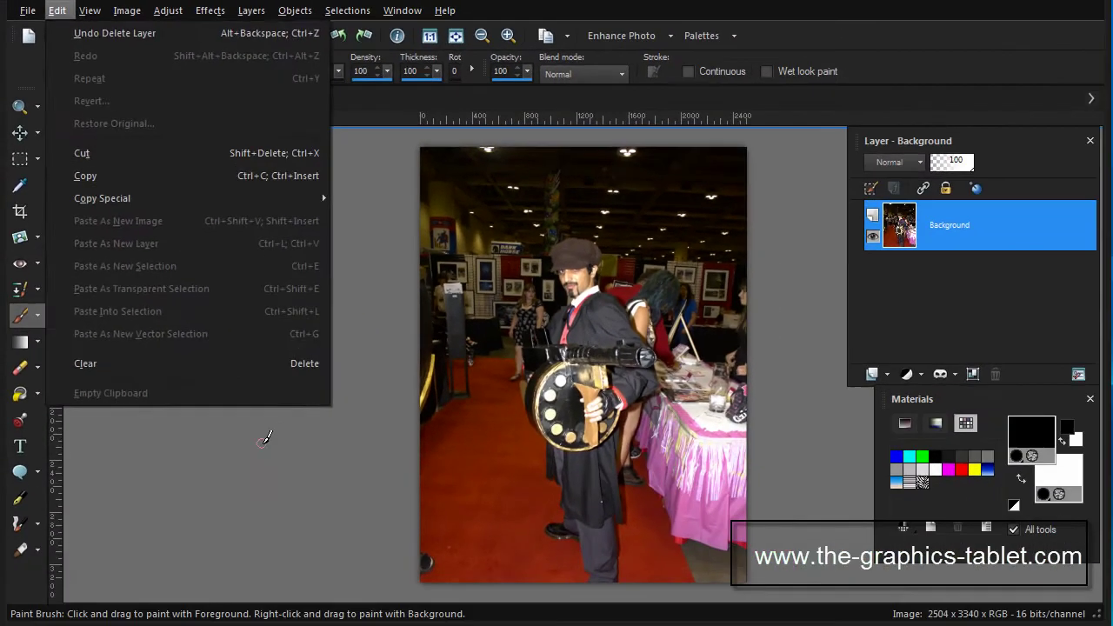
left_click(268, 475)
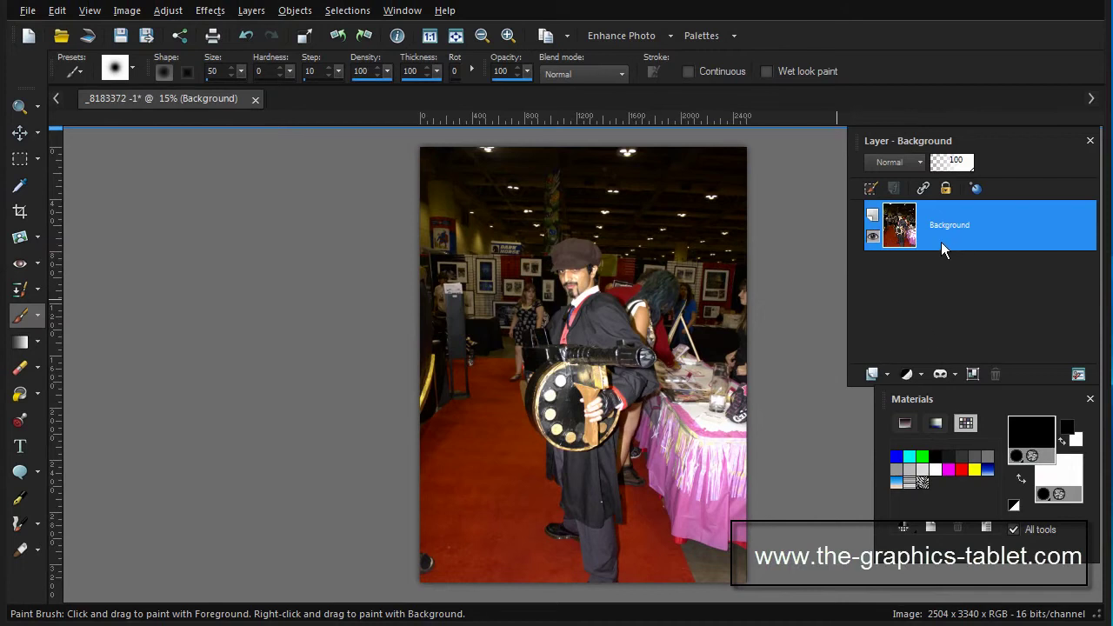
Duplicate the Background layer of the photo
mouse_move(945, 235)
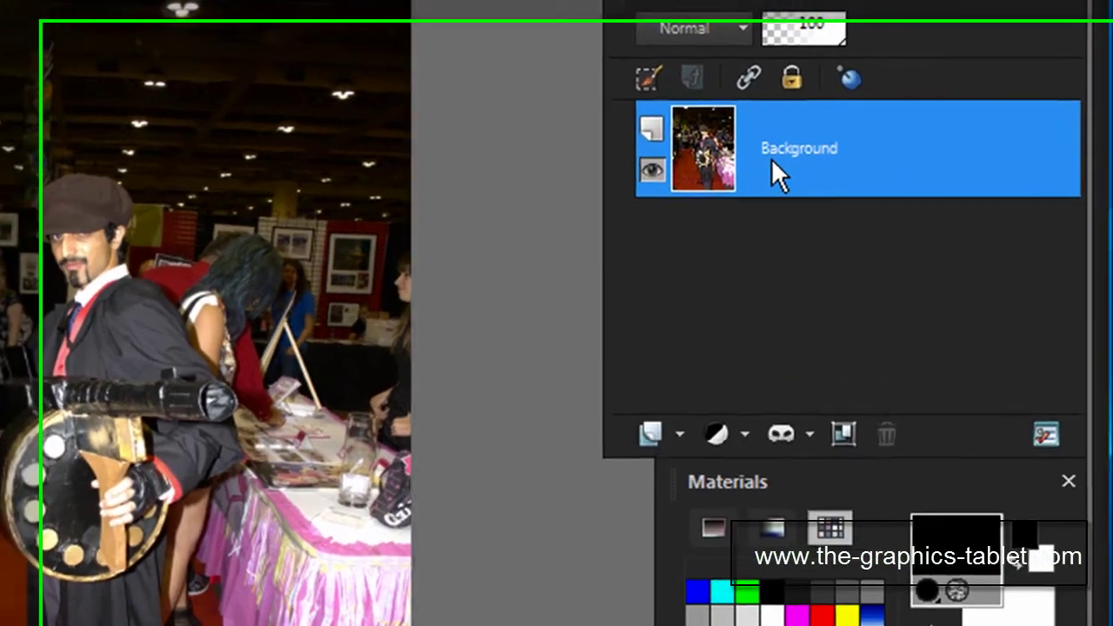
right_click(778, 182)
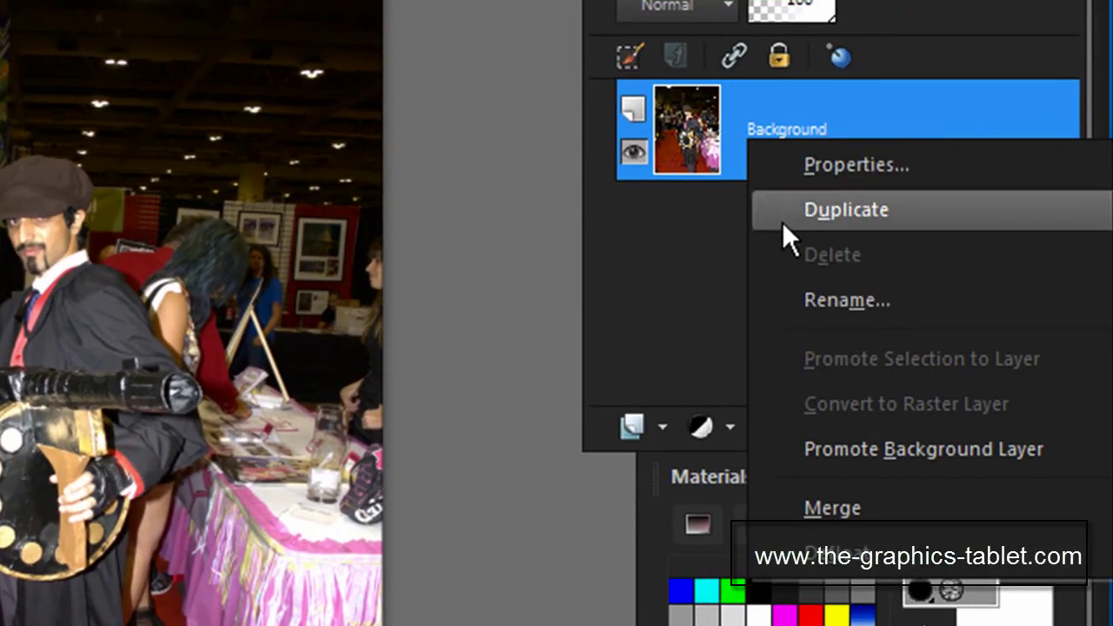
left_click(831, 210)
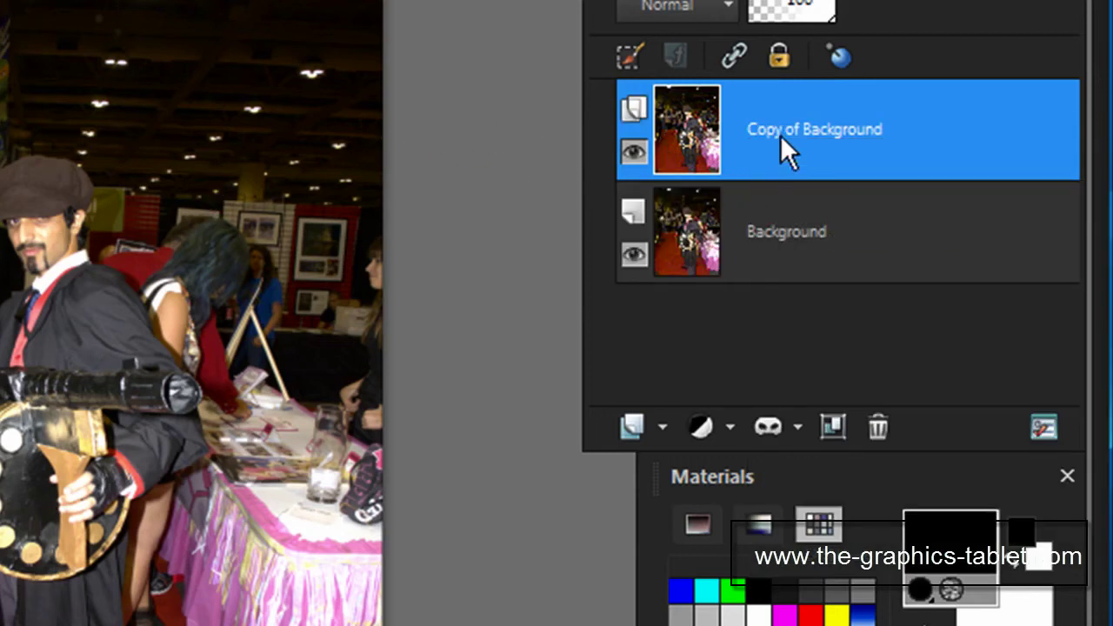
mouse_move(744, 144)
mouse_move(828, 147)
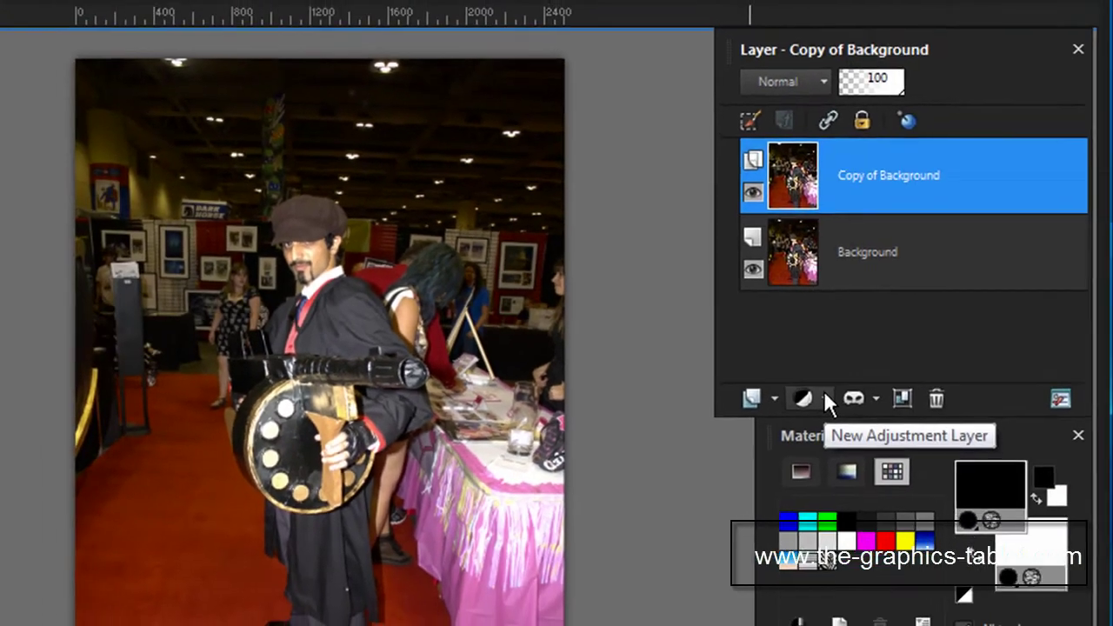
Add a Local Tone Mapping adjustment layer above the duplicated layer with strength 100 and block size 50
left_click(762, 418)
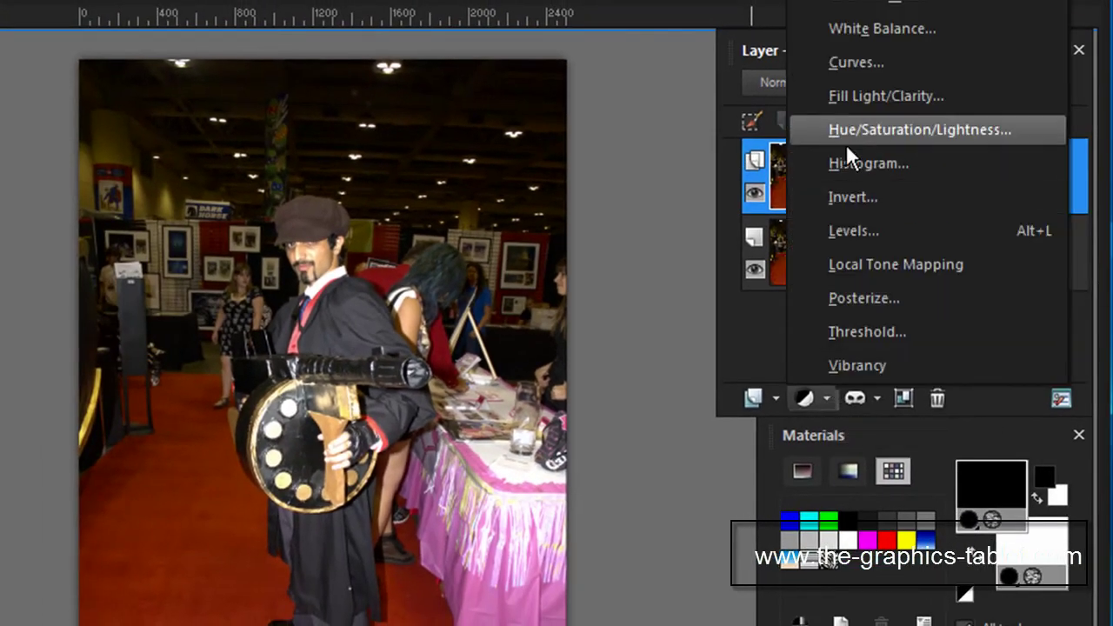
left_click(912, 261)
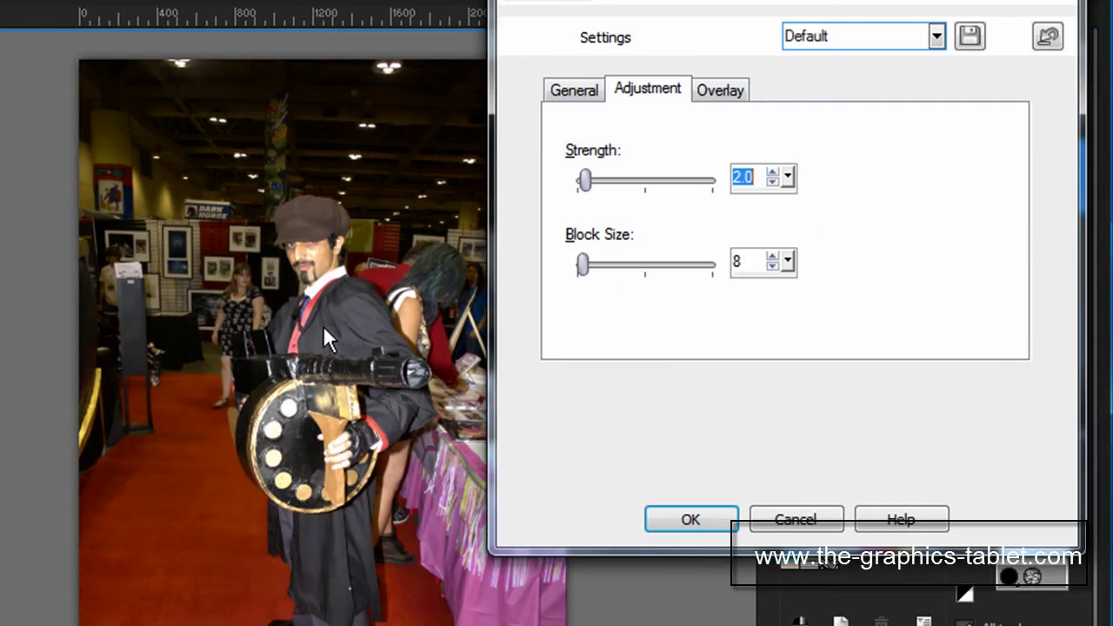
left_click_drag(585, 179, 766, 204)
left_click_drag(587, 269, 739, 278)
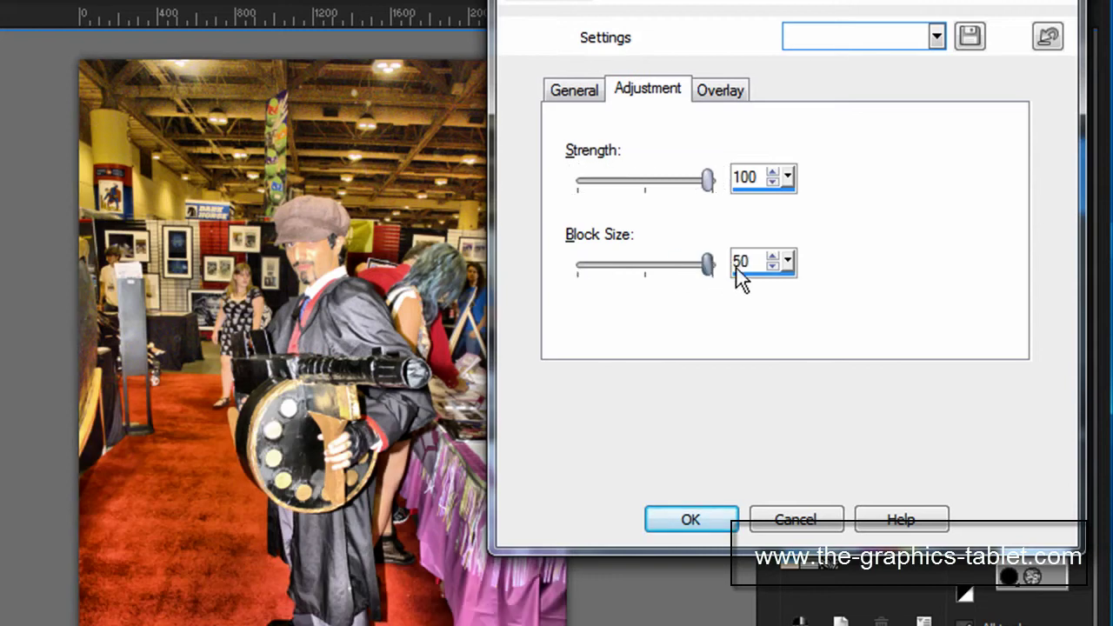
left_click(691, 520)
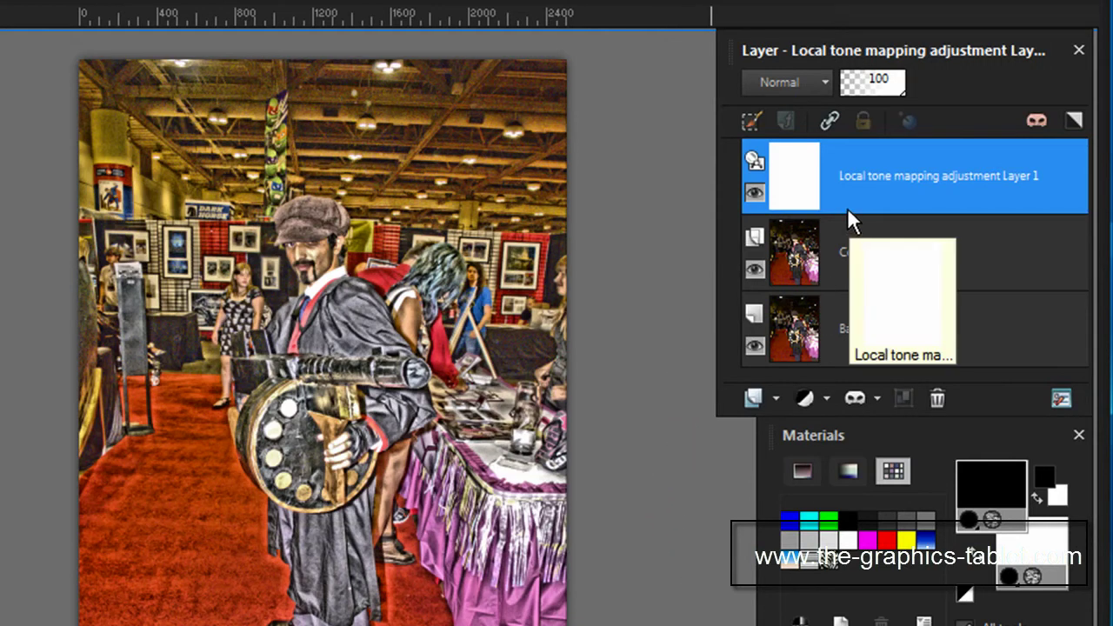
mouse_move(844, 211)
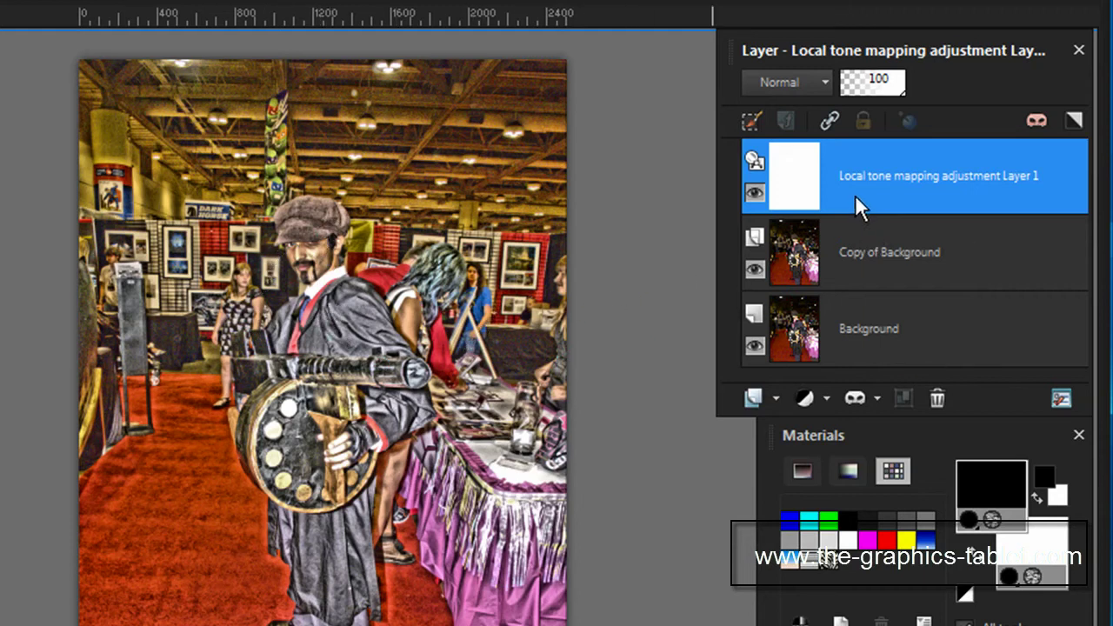
left_click(875, 397)
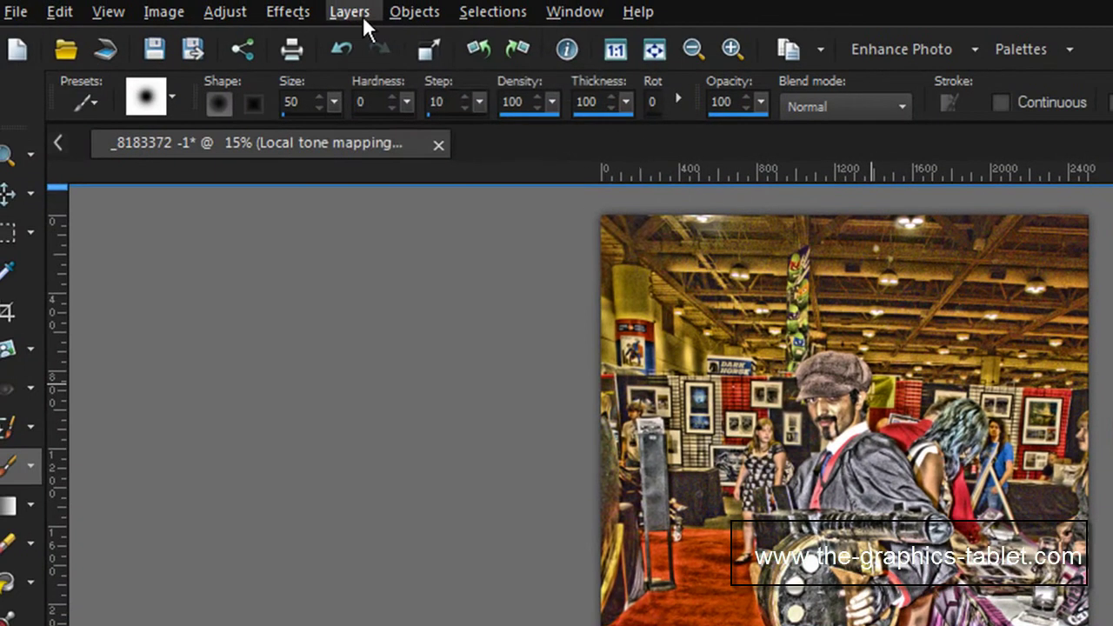
left_click(351, 12)
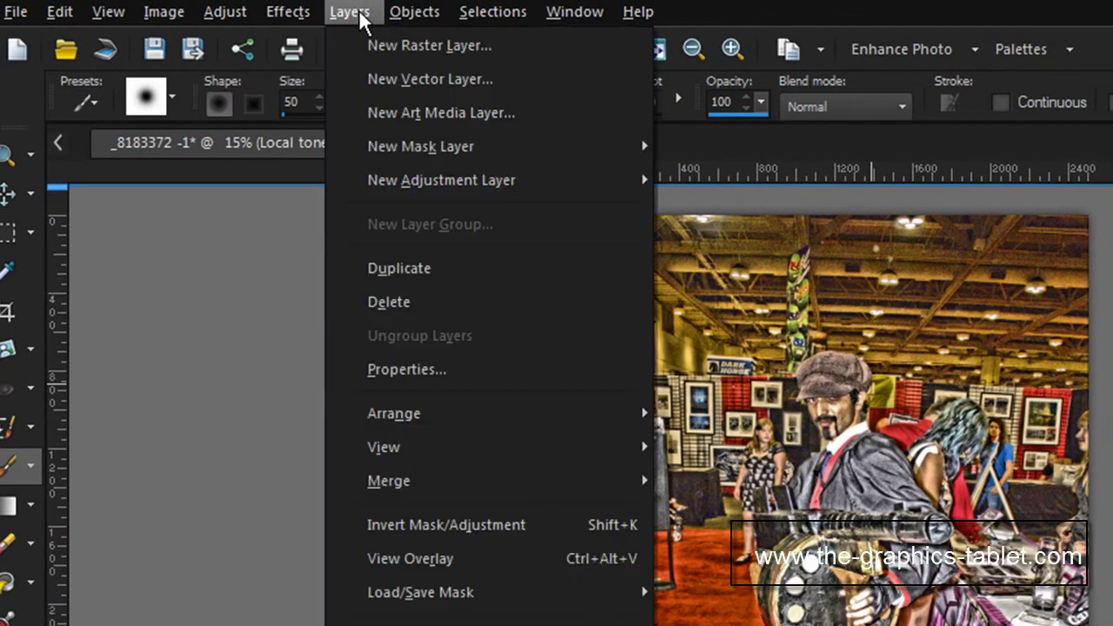
mouse_move(460, 148)
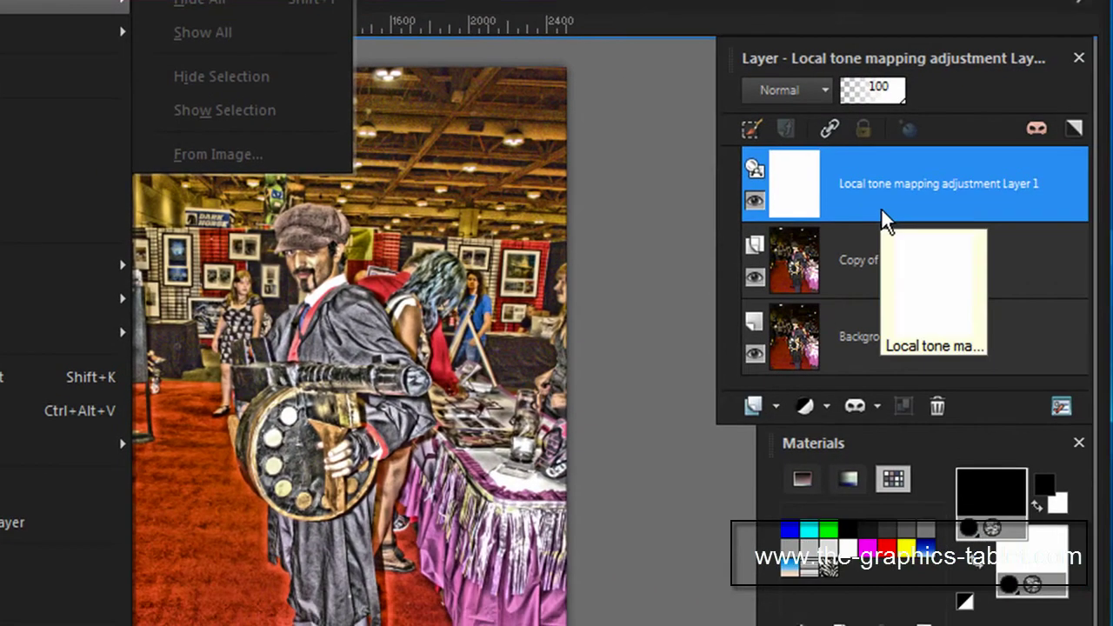
left_click(846, 209)
left_click(842, 211)
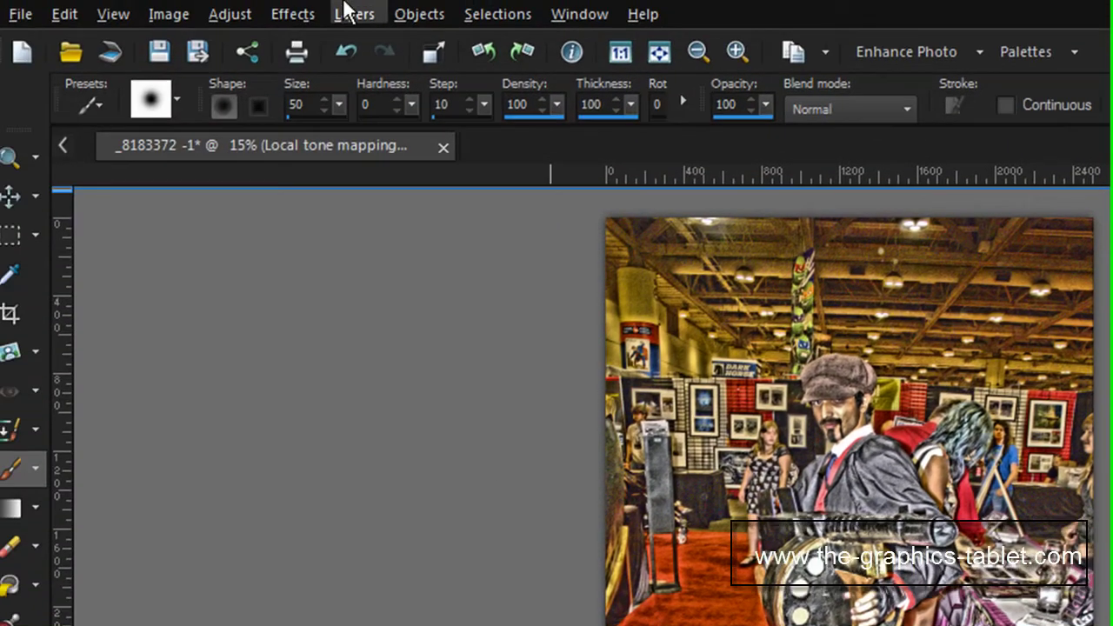
Merge the local tone mapping adjustment layer down into Copy of Background, and compare it with the original by hiding and reshowing the merged layer
left_click(358, 15)
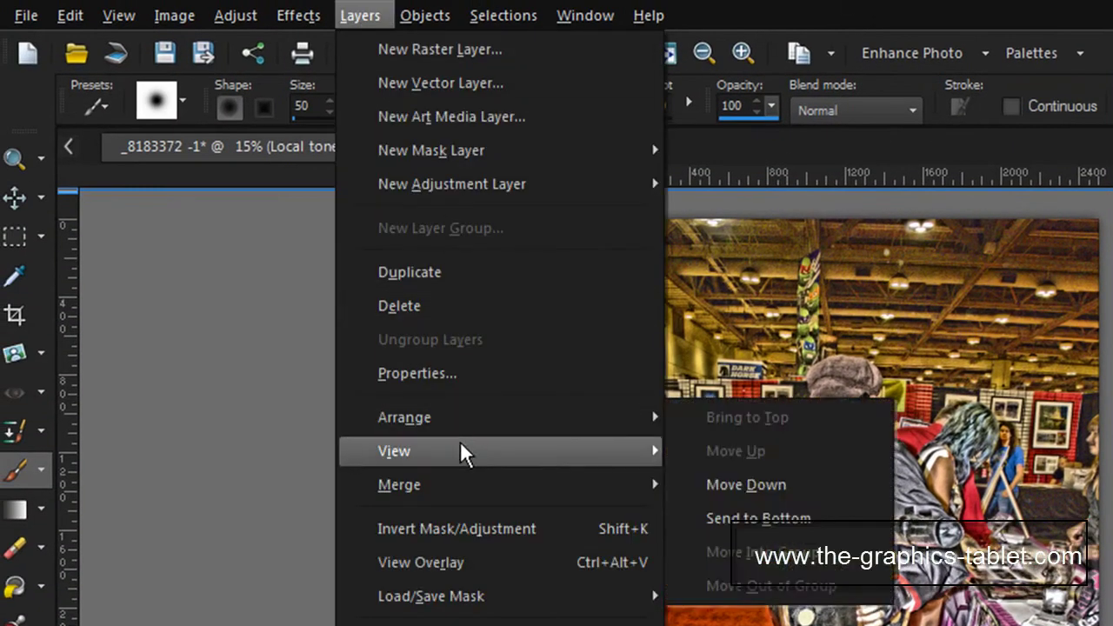
mouse_move(463, 487)
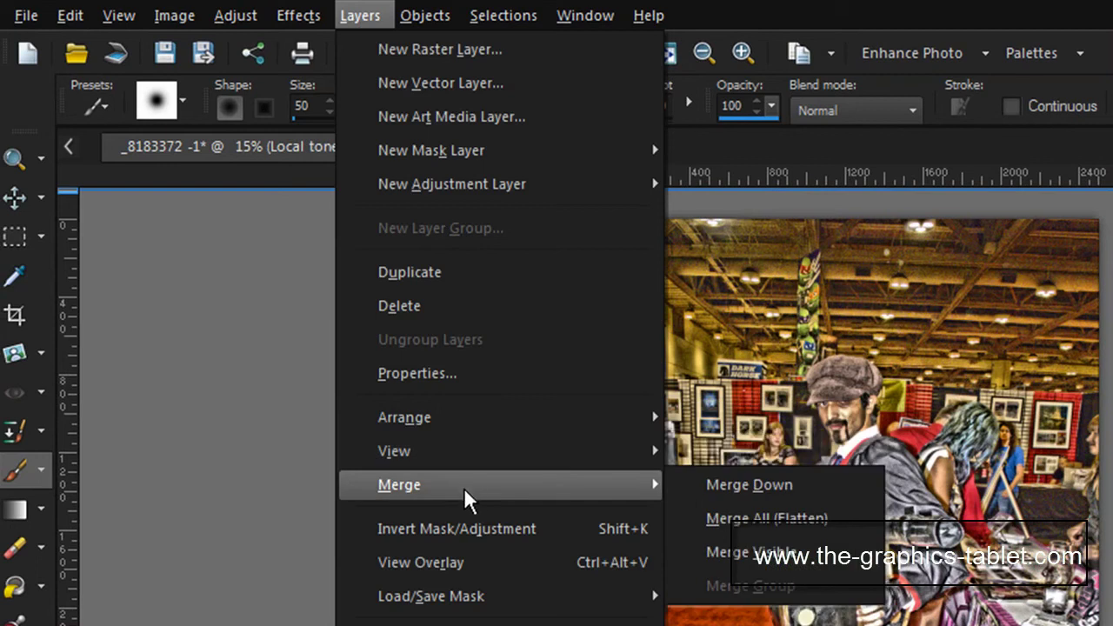
left_click(773, 483)
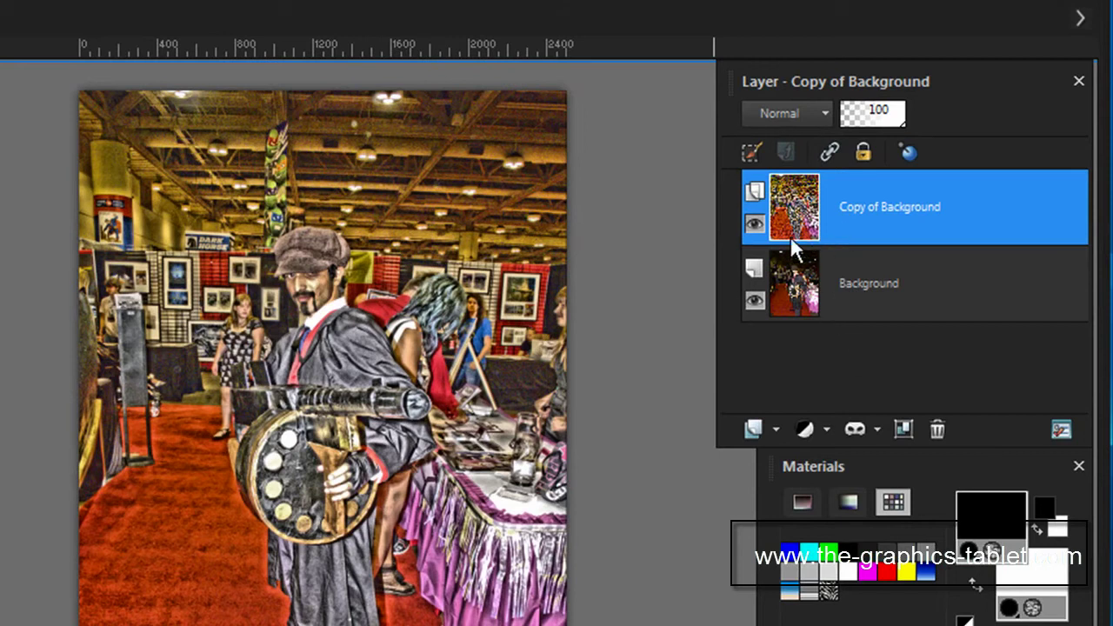
left_click(755, 224)
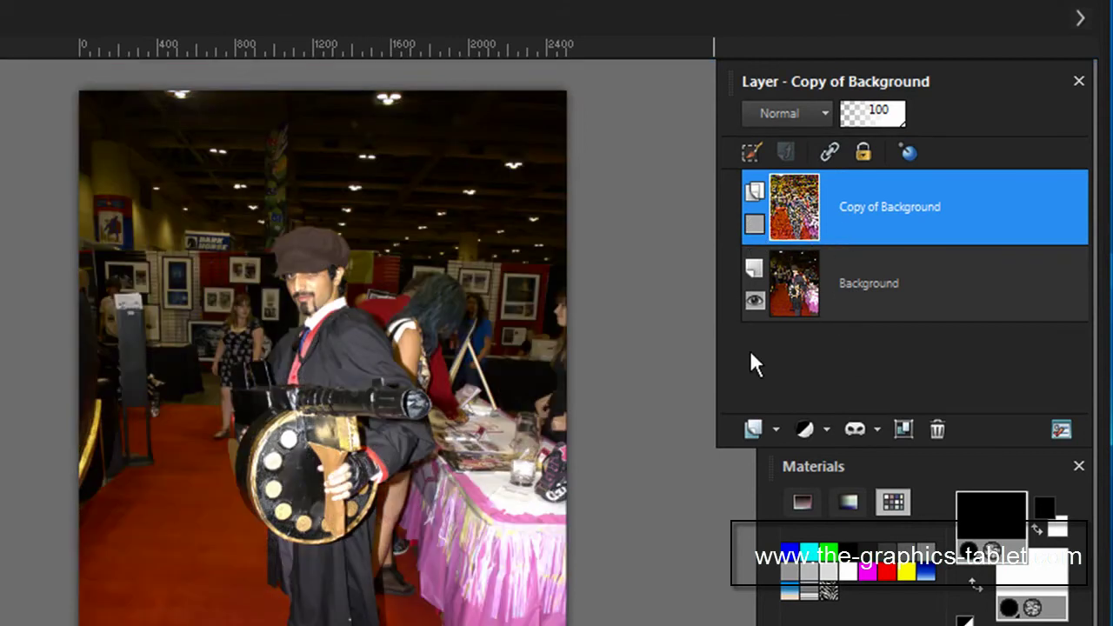
left_click(753, 228)
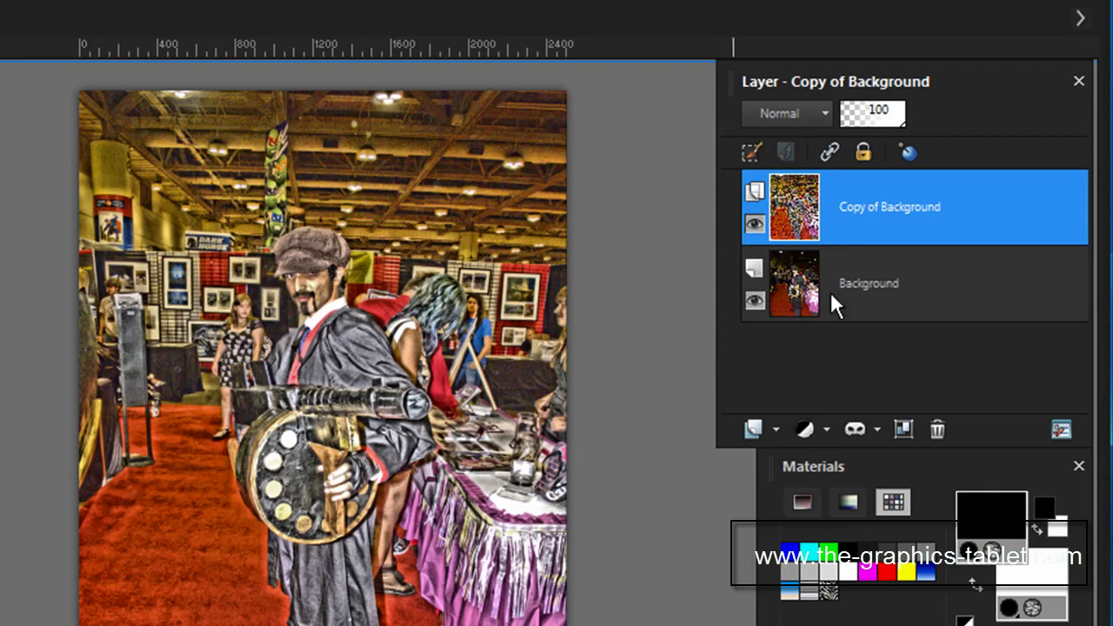
Apply the Black and White Film effect to the Copy of Background layer using the suggested filter color of 10% red, 20% green and 70% blue
left_click(826, 431)
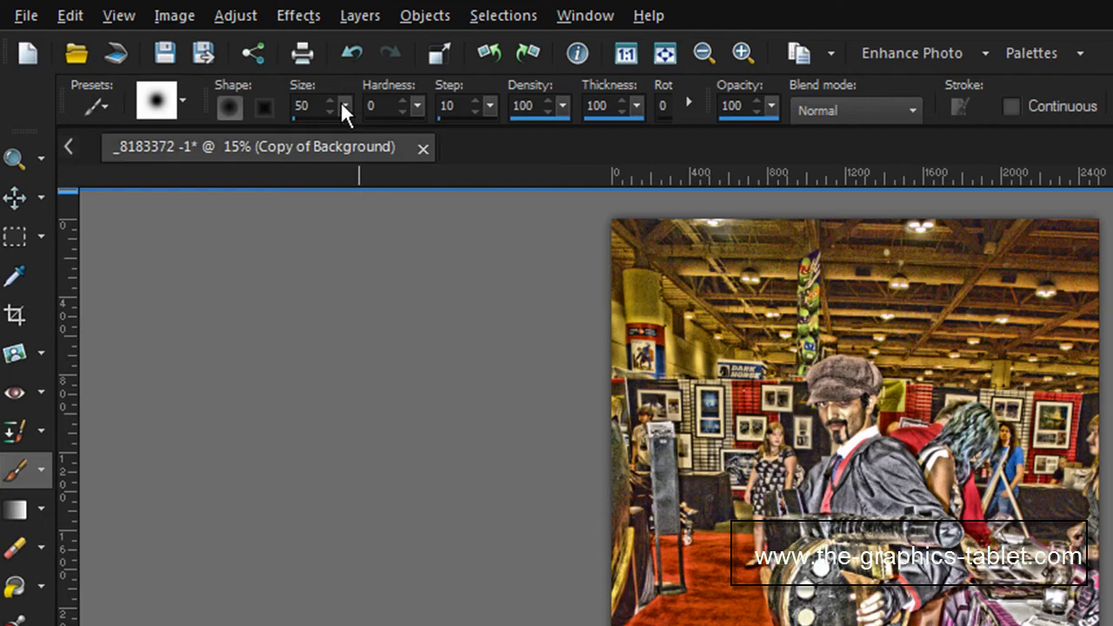
left_click(305, 13)
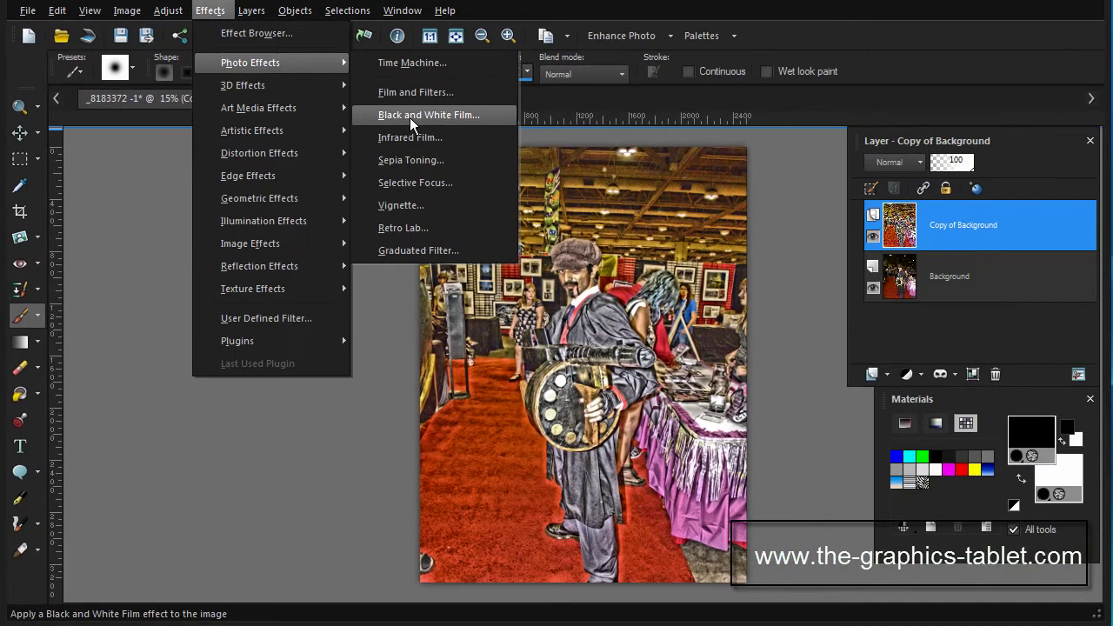
left_click(571, 156)
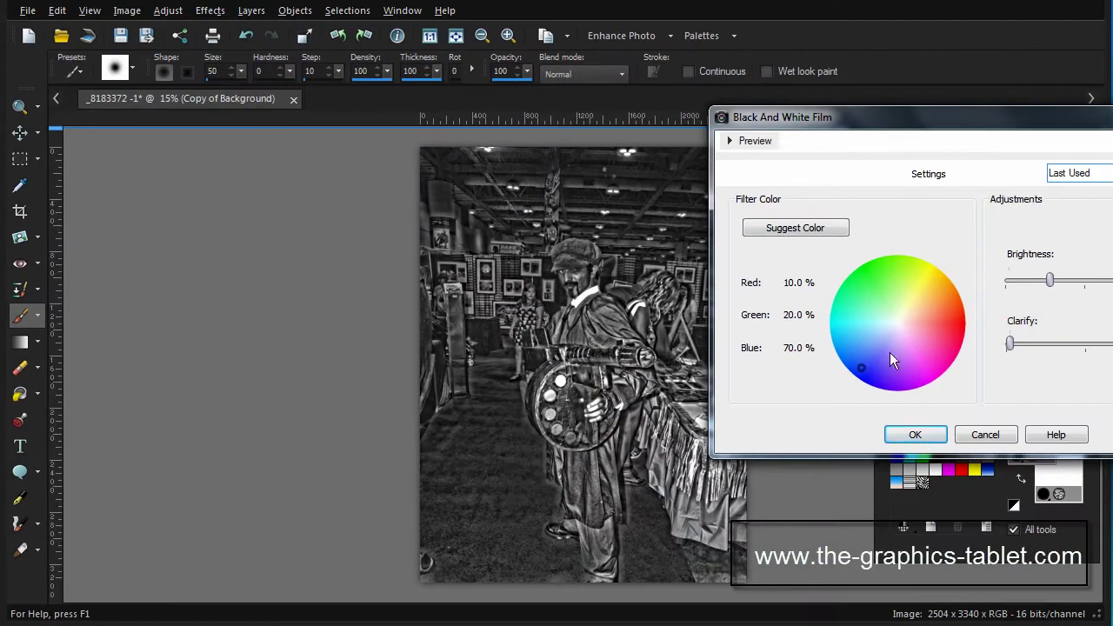
mouse_move(862, 366)
left_mouse_down()
mouse_move(902, 362)
mouse_move(934, 330)
left_mouse_up()
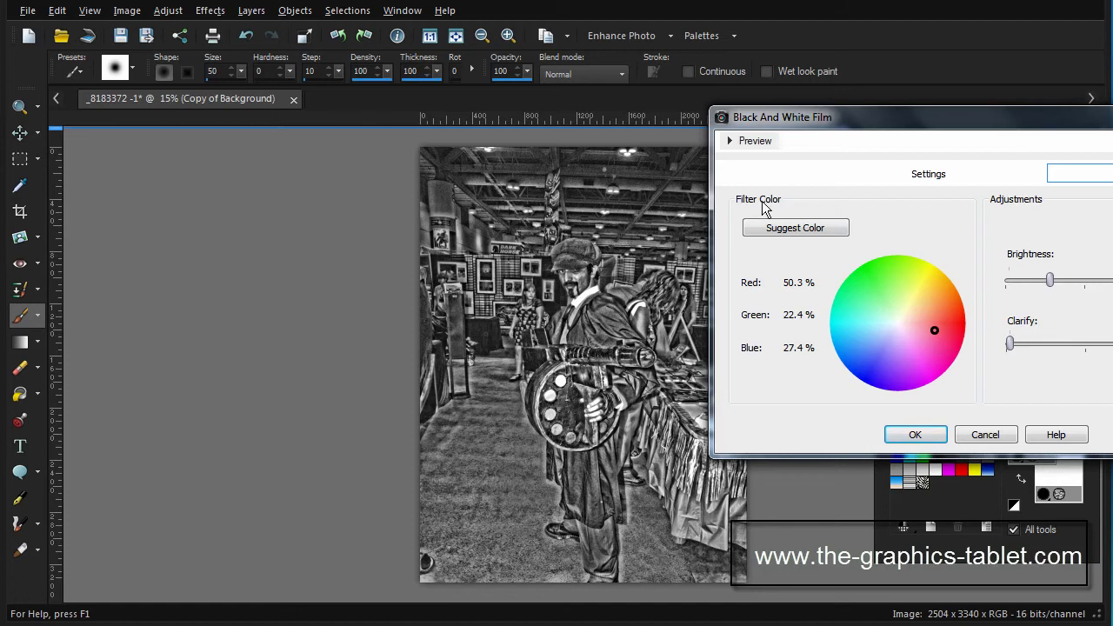
mouse_move(935, 331)
left_mouse_down()
mouse_move(878, 349)
mouse_move(865, 374)
left_mouse_up()
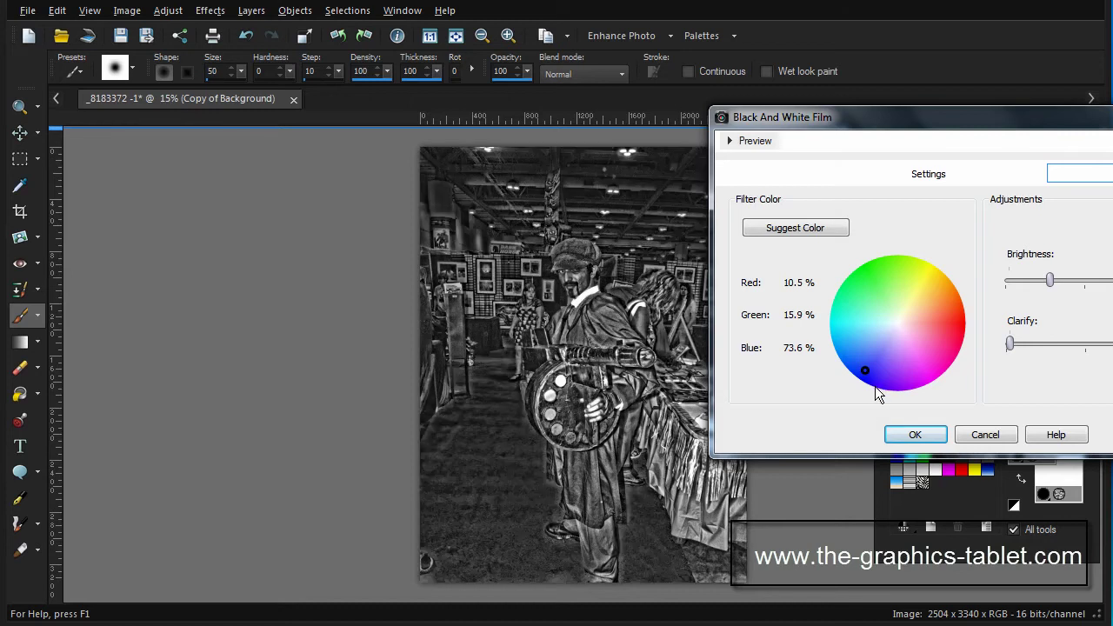
left_click(812, 229)
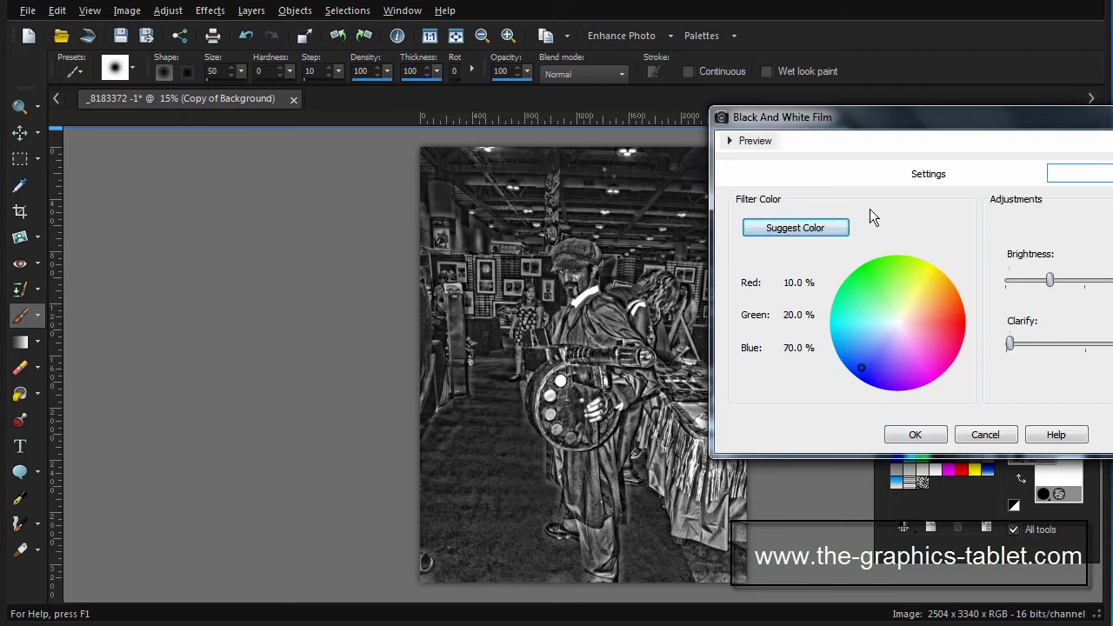
left_click_drag(904, 115, 810, 80)
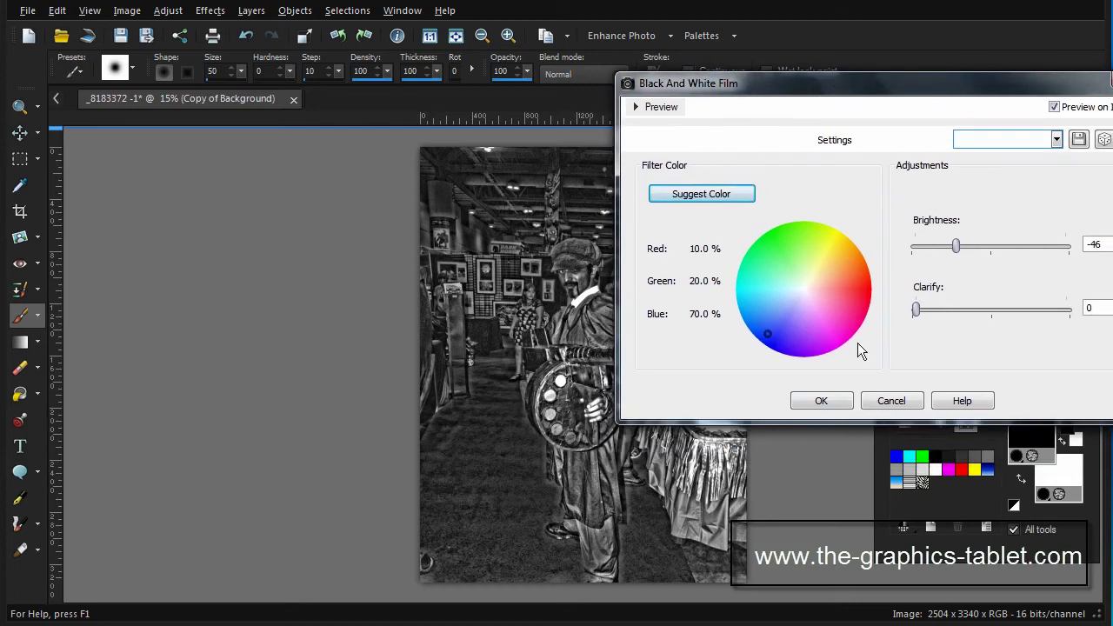
left_click(822, 401)
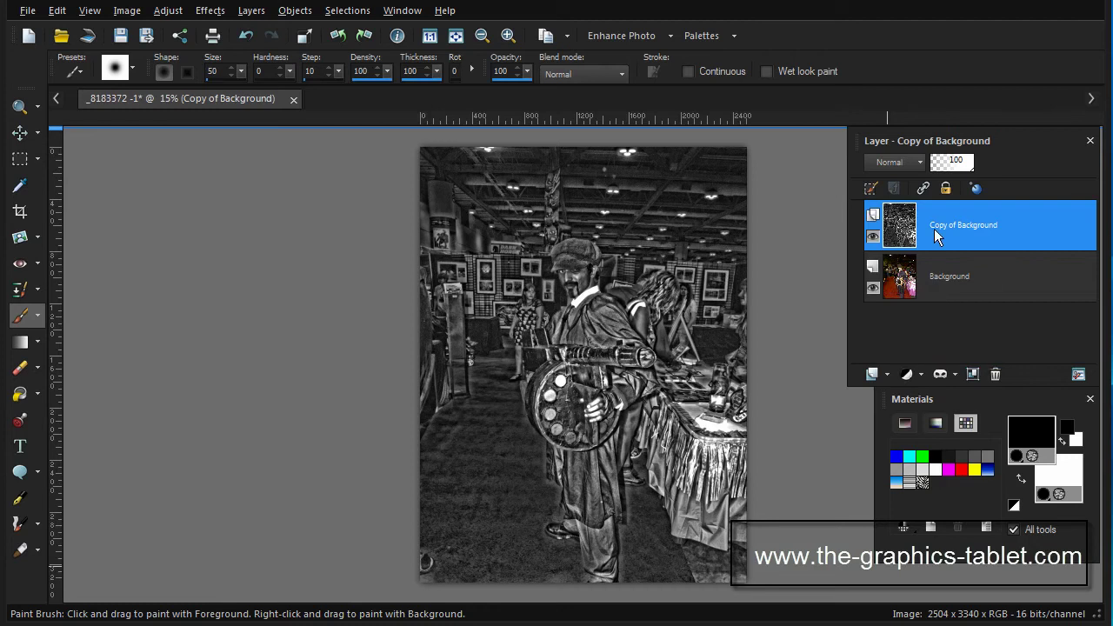
Hide the Copy of Background layer to show the original color photo underneath
mouse_move(933, 229)
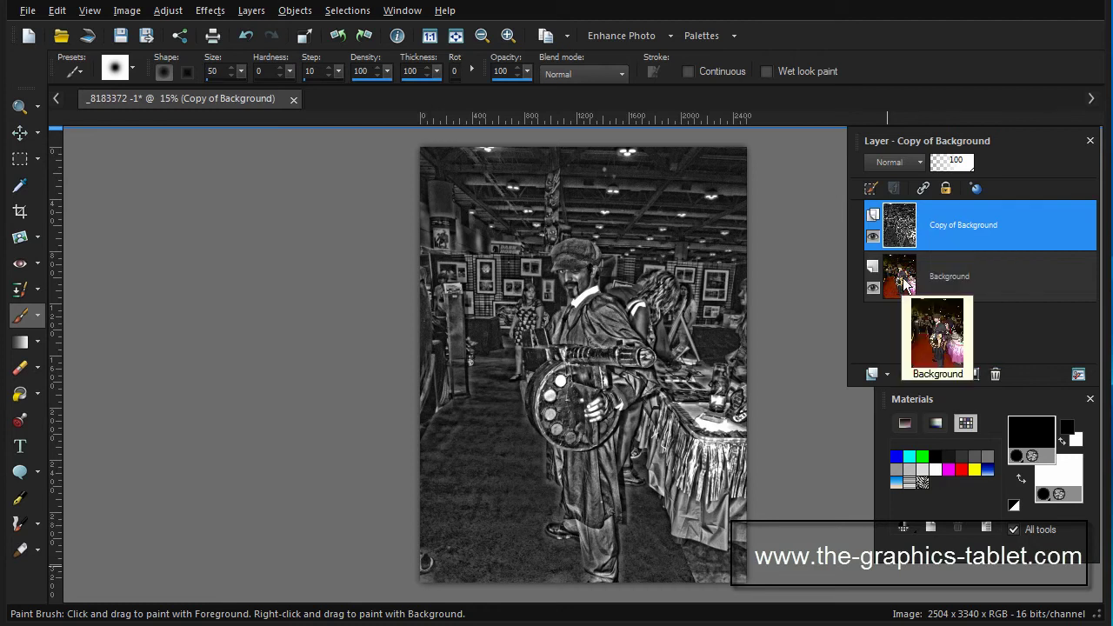
left_click(874, 237)
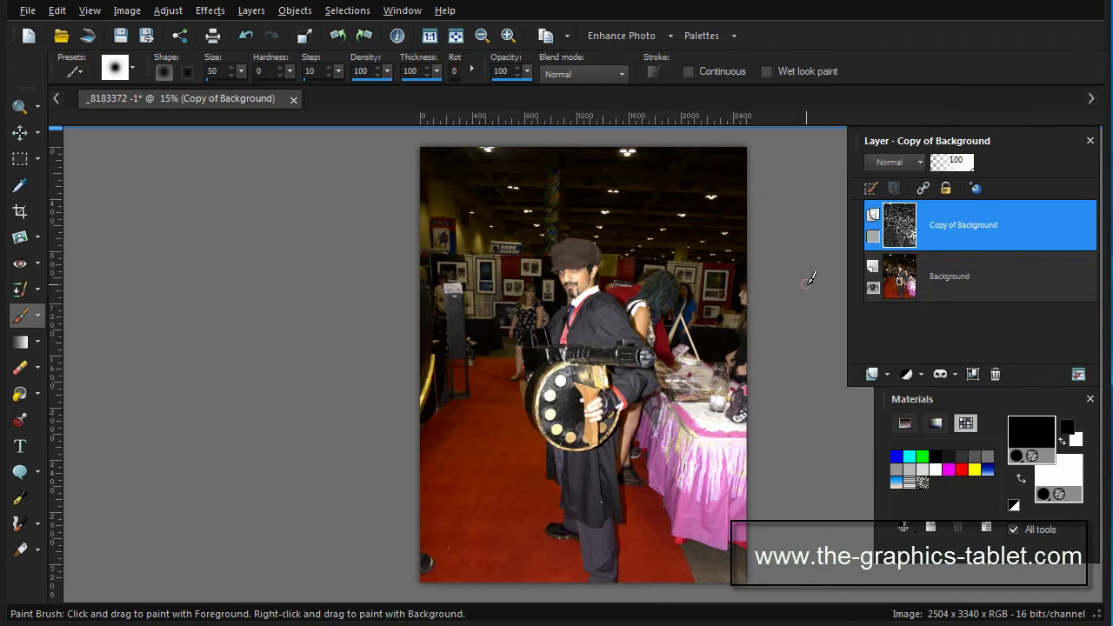
Show the Copy of Background layer again and give it a new, completely white mask layer
left_click(873, 238)
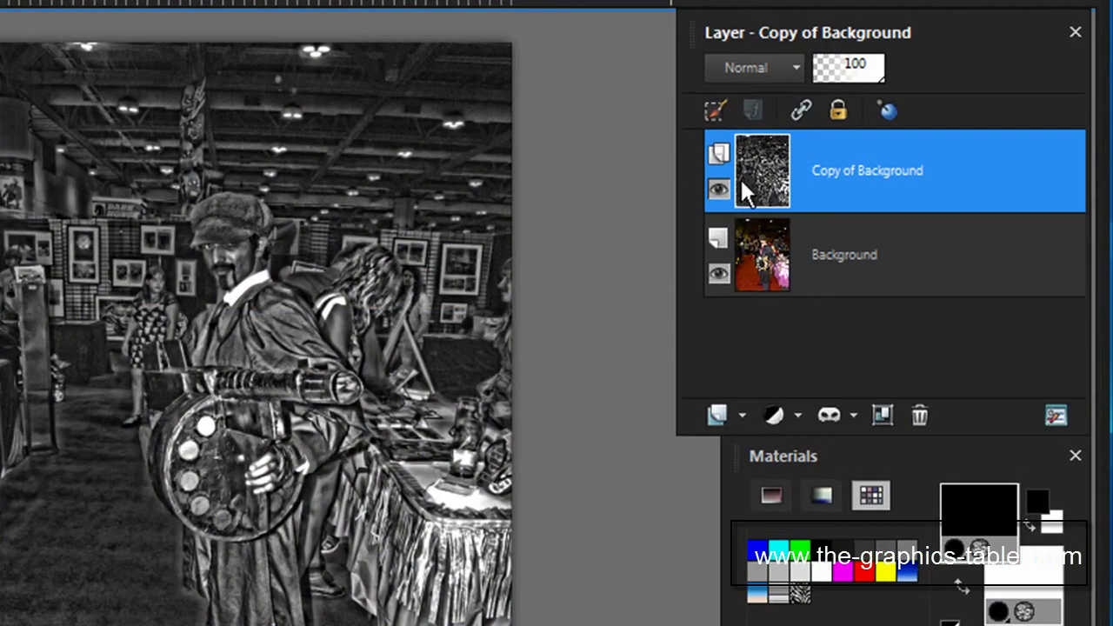
left_click(796, 416)
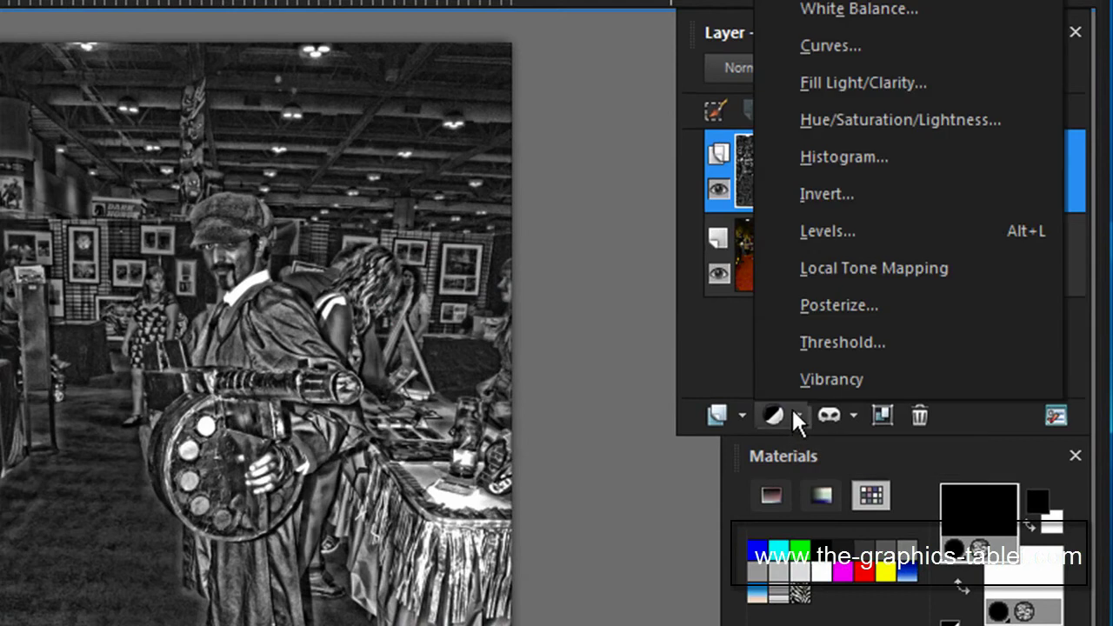
left_click(848, 416)
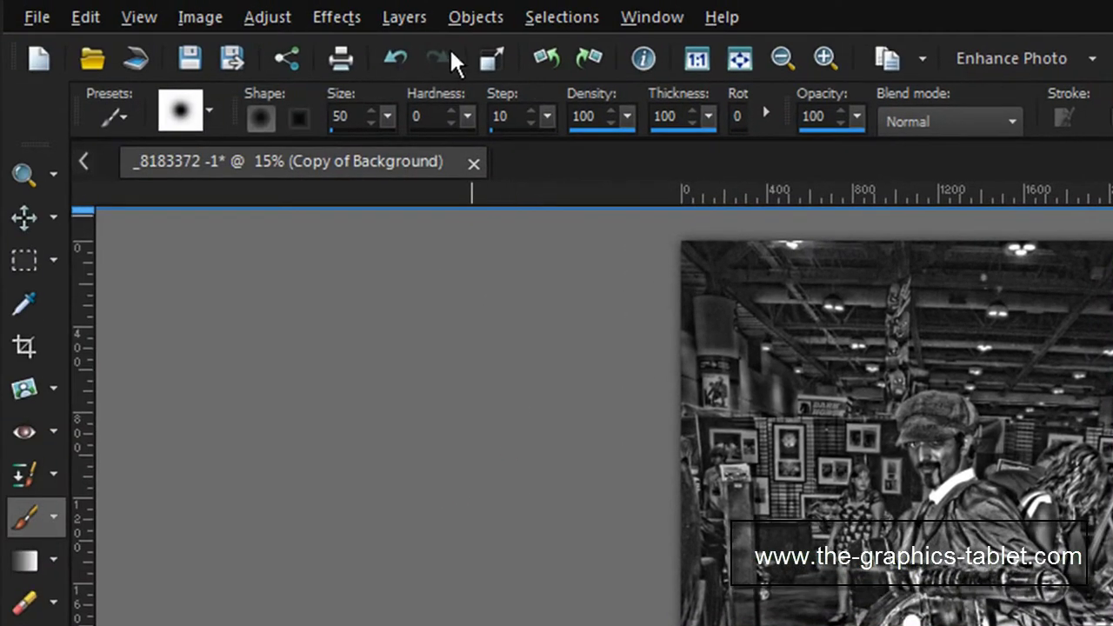
left_click(405, 18)
mouse_move(485, 165)
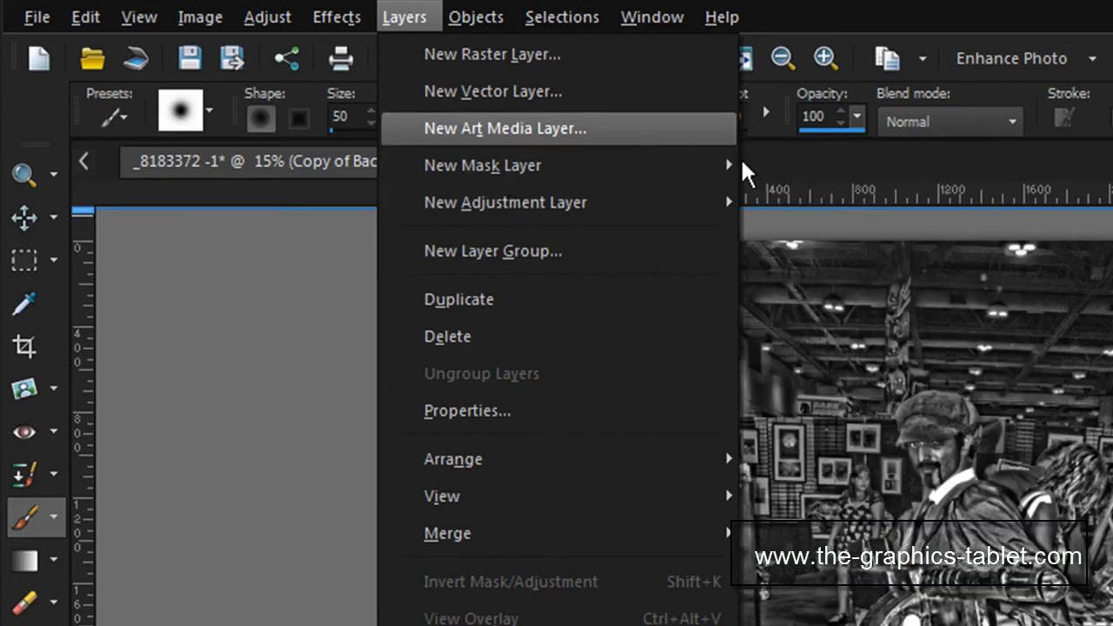
mouse_move(722, 170)
left_click(802, 206)
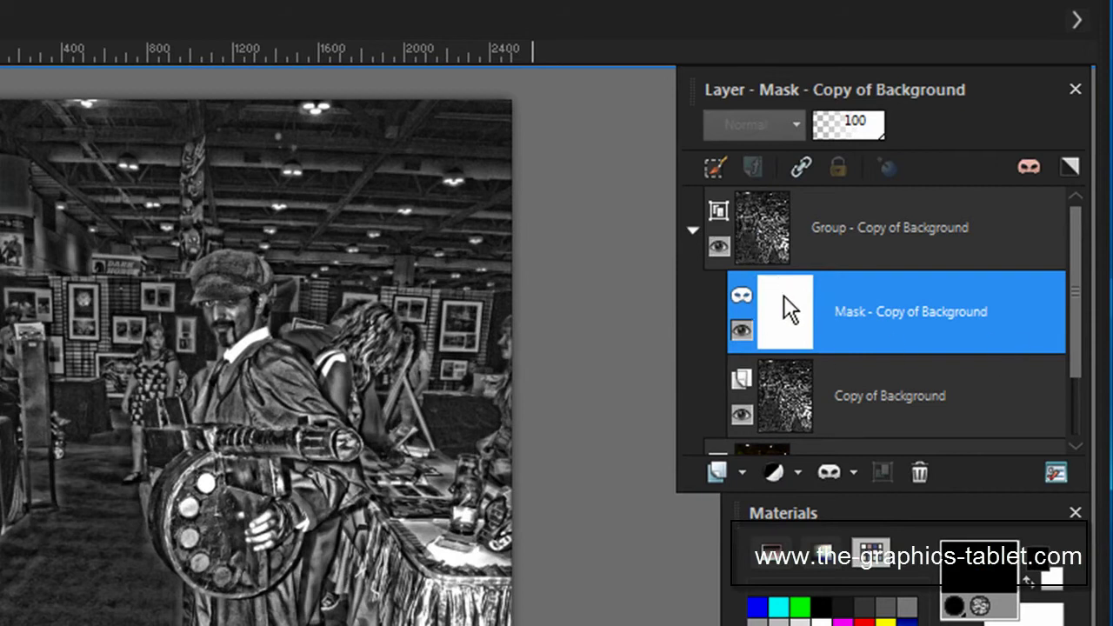
mouse_move(792, 298)
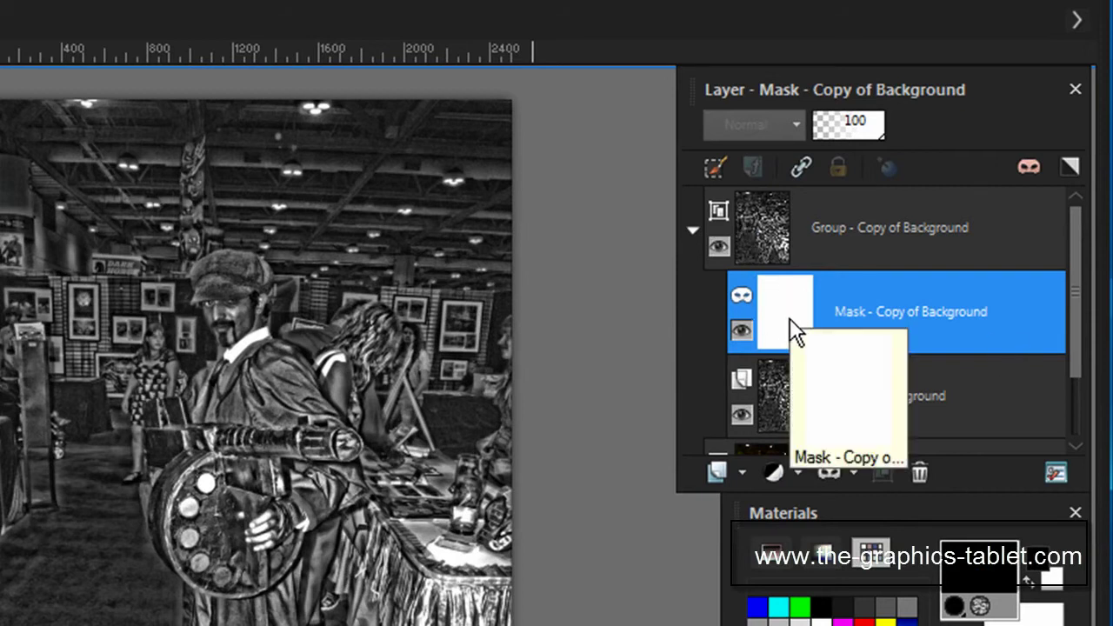
Move the Materials palette out of the way and enlarge the Layers palette until the Background layer shows fully
left_click_drag(940, 515, 907, 524)
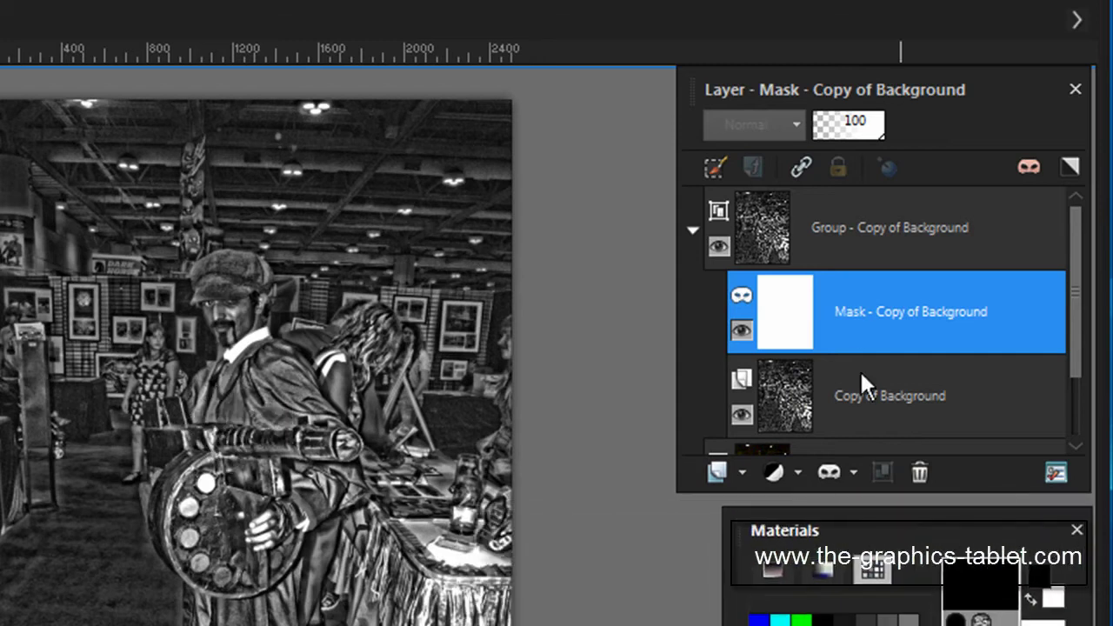
mouse_move(762, 214)
left_click_drag(1029, 488, 1012, 545)
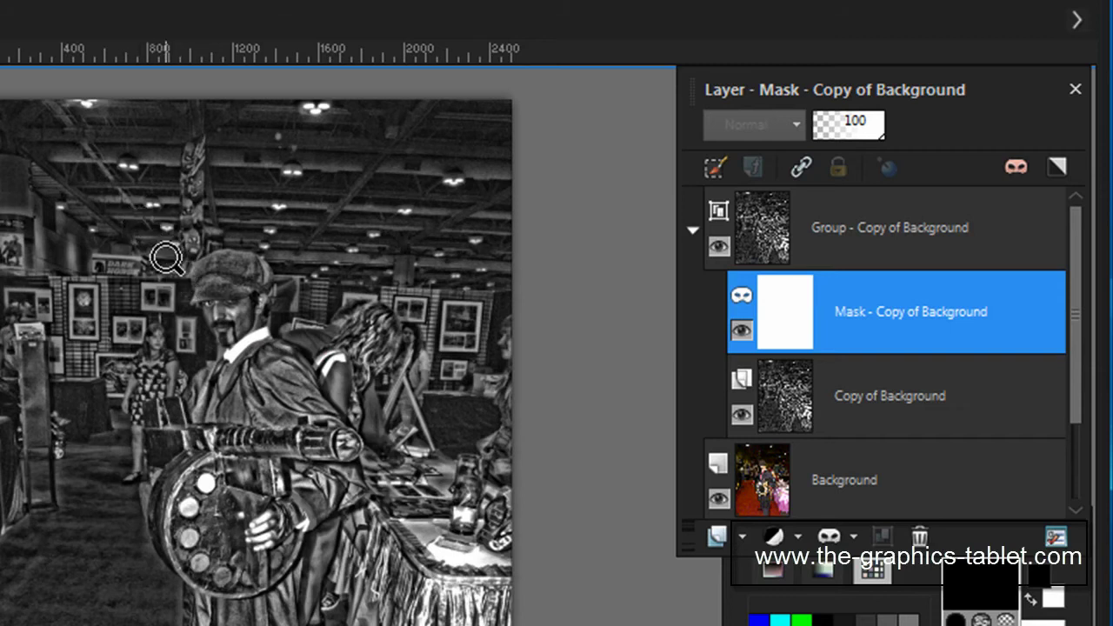
Select the Paint Brush for work around the man and review its settings in the Brush Variance palette
left_click(356, 477)
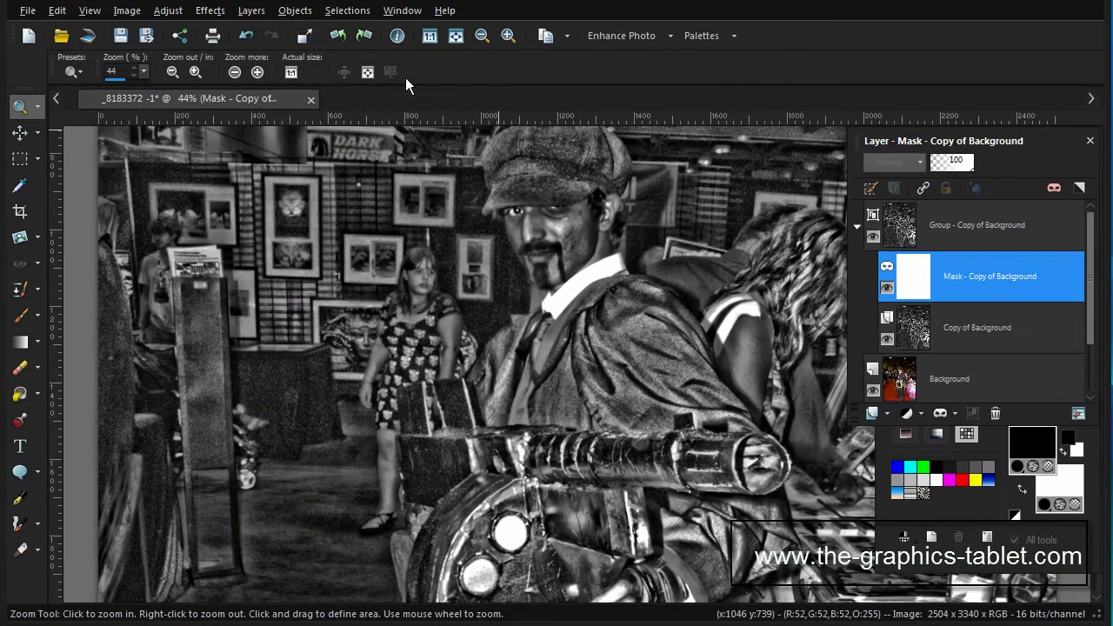
left_click(19, 315)
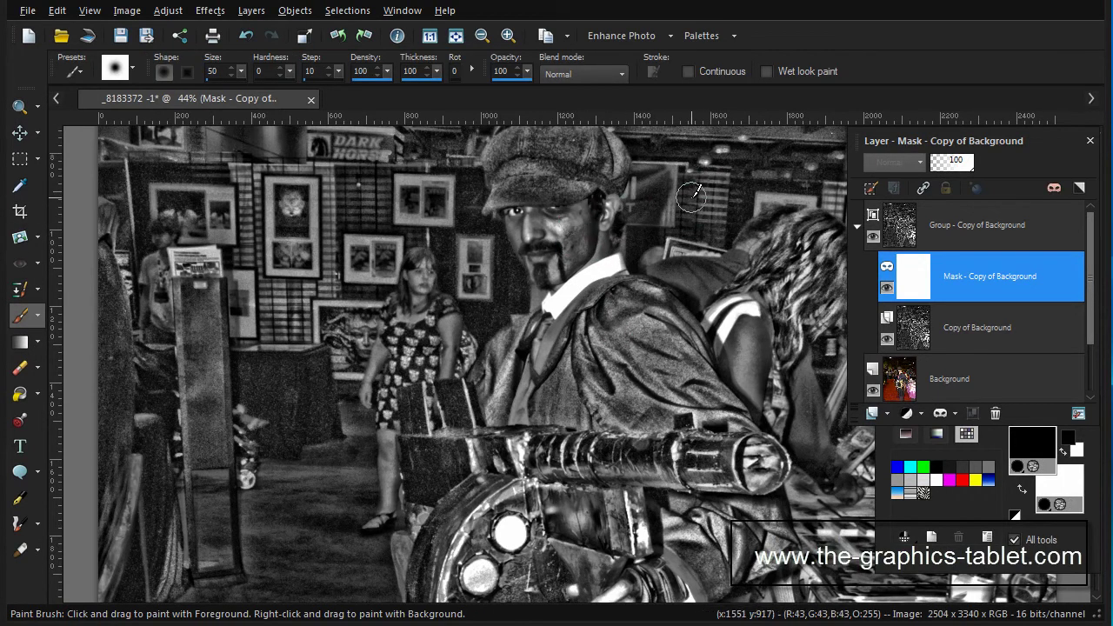
left_click(732, 33)
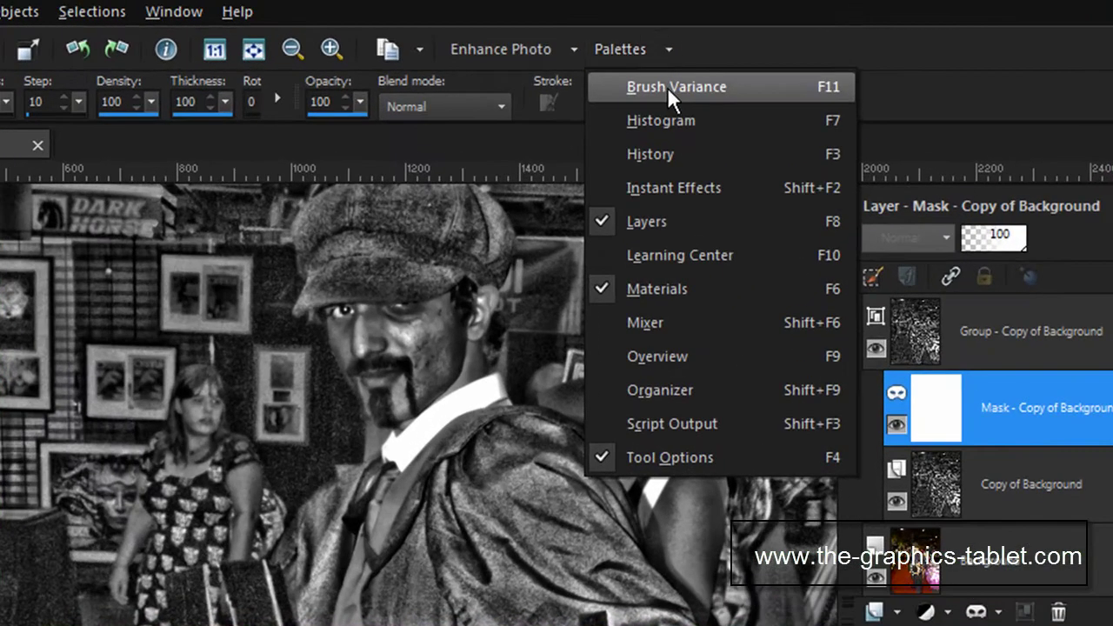
left_click(667, 87)
mouse_move(1026, 194)
left_mouse_down()
mouse_move(949, 154)
mouse_move(311, 80)
mouse_move(373, 61)
mouse_move(372, 43)
left_mouse_up()
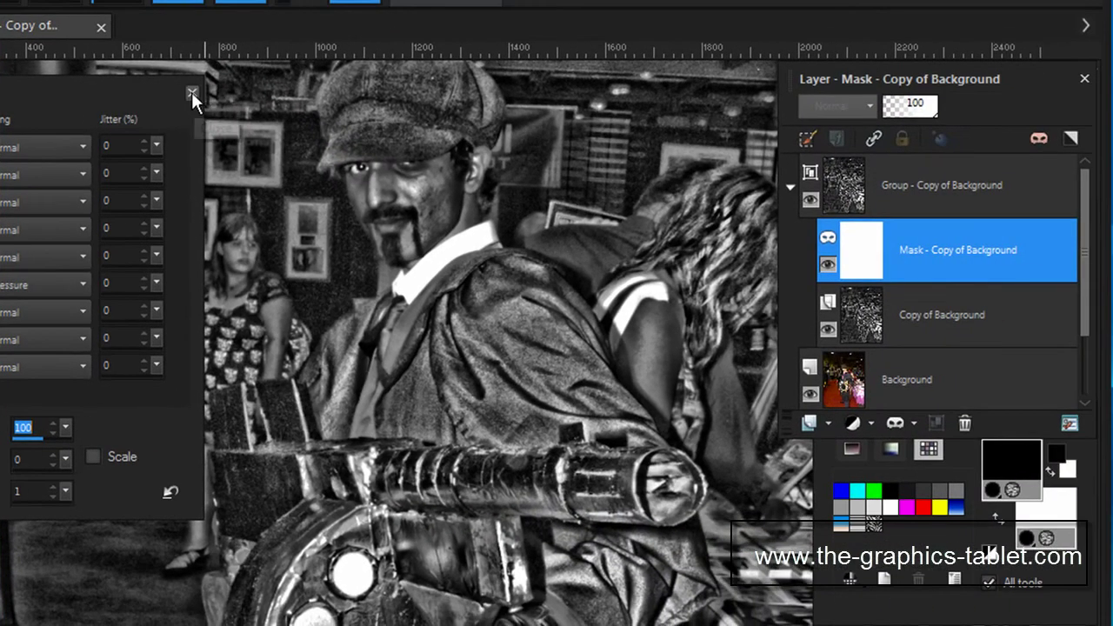
left_click(194, 94)
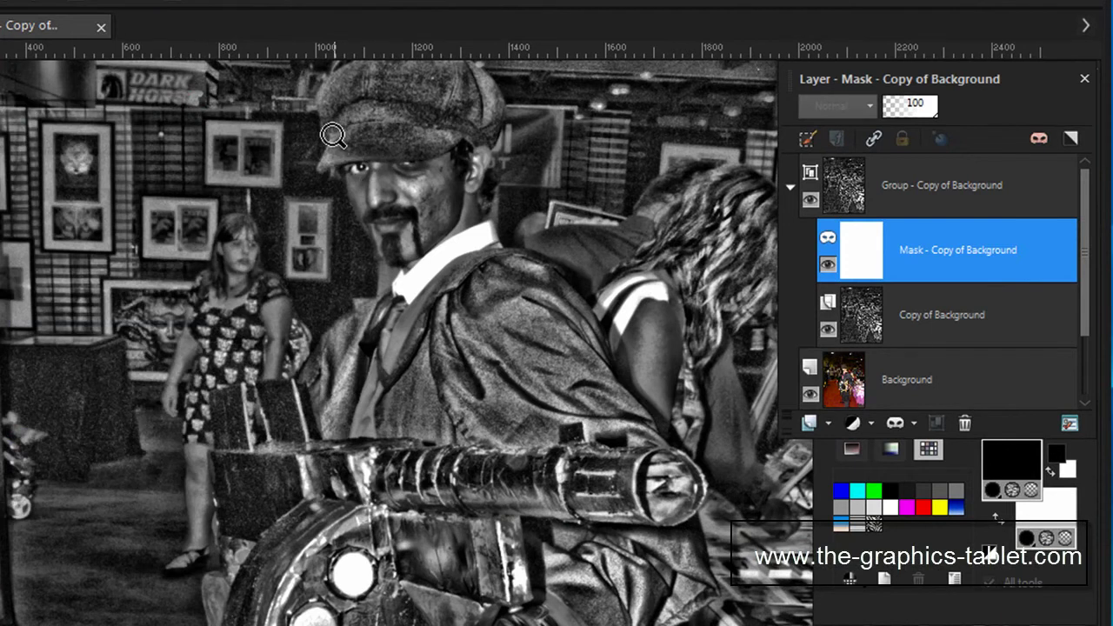
Shrink the brush to a small tip and paint black on the mask over both of the man's eyes to reveal their original color
scroll(429, 201, "up", 5)
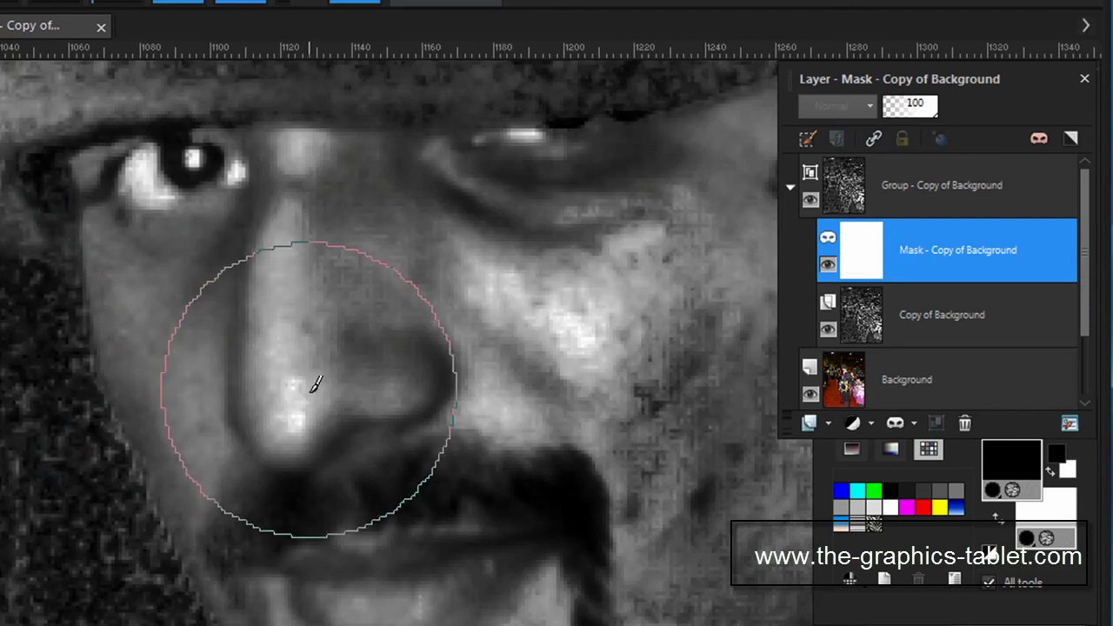
key("bracketleft")
key("bracketleft")
key("bracketleft")
key("bracketleft")
key("bracketleft")
key("bracketleft")
key("bracketleft")
key("bracketleft")
key("bracketleft")
key("bracketleft")
key("bracketleft")
key("bracketleft")
key("bracketleft")
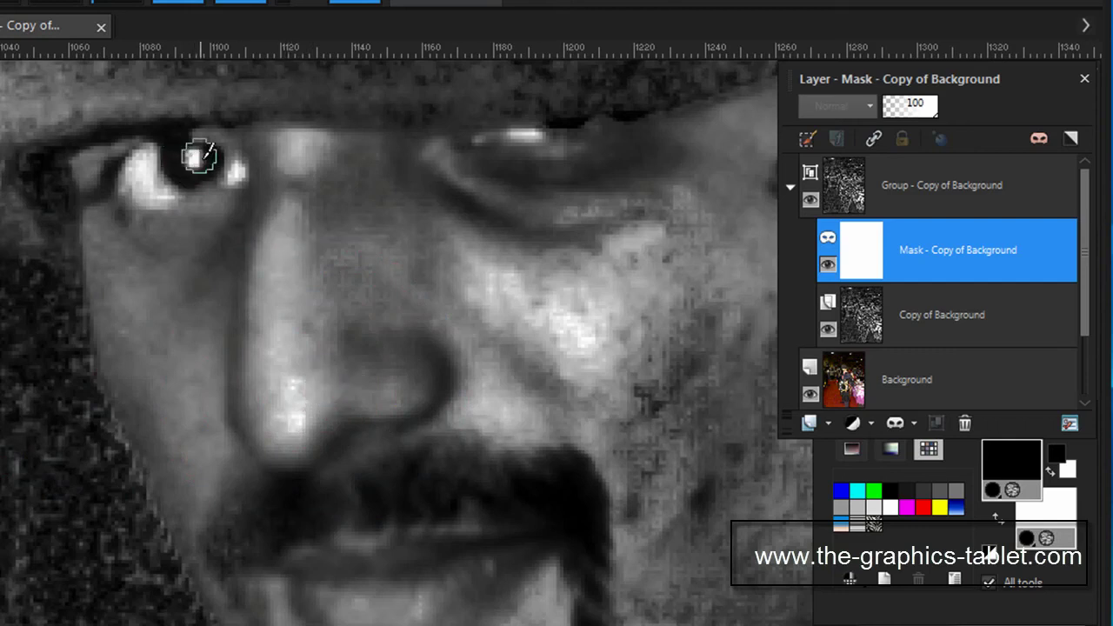
mouse_move(179, 162)
left_mouse_down()
mouse_move(199, 162)
mouse_move(136, 174)
mouse_move(153, 183)
mouse_move(156, 154)
mouse_move(234, 169)
mouse_move(167, 174)
left_mouse_up()
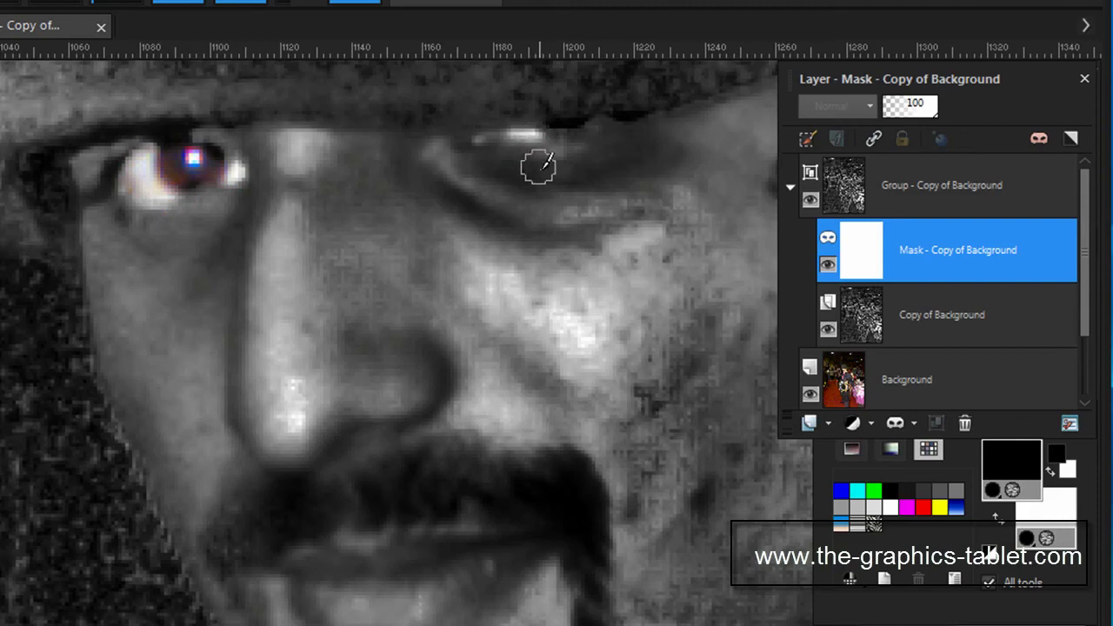
mouse_move(530, 115)
left_mouse_down()
mouse_move(530, 129)
mouse_move(548, 115)
mouse_move(549, 129)
mouse_move(552, 116)
mouse_move(565, 125)
mouse_move(618, 110)
mouse_move(529, 130)
mouse_move(545, 130)
left_mouse_up()
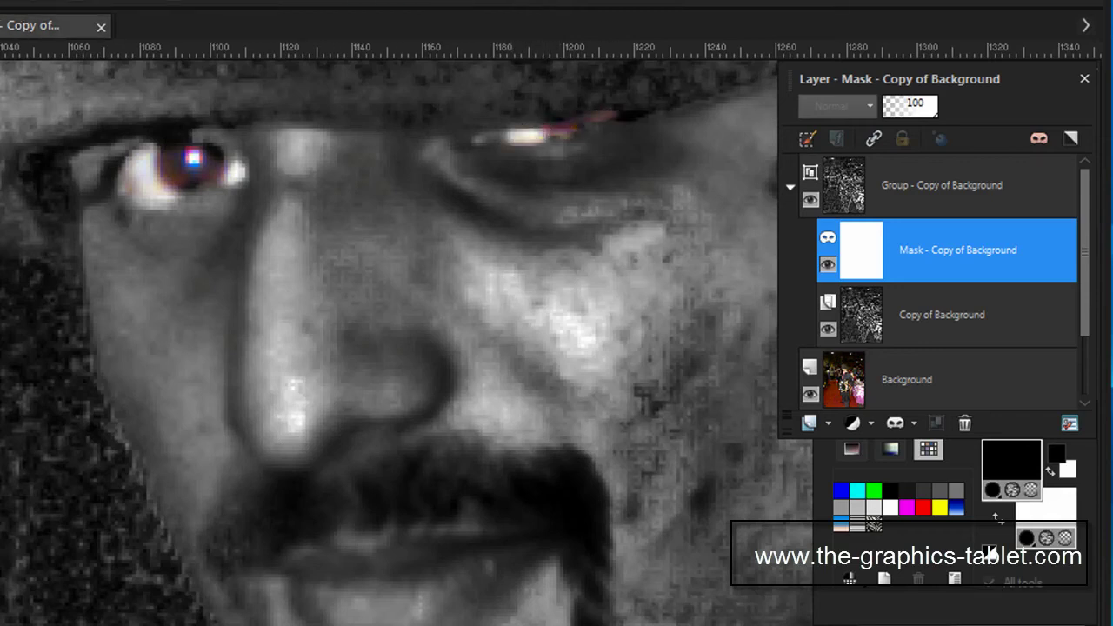
Paint black on the mask over the man's whole face with a larger brush to bring back its original color
scroll(444, 365, "down", 6)
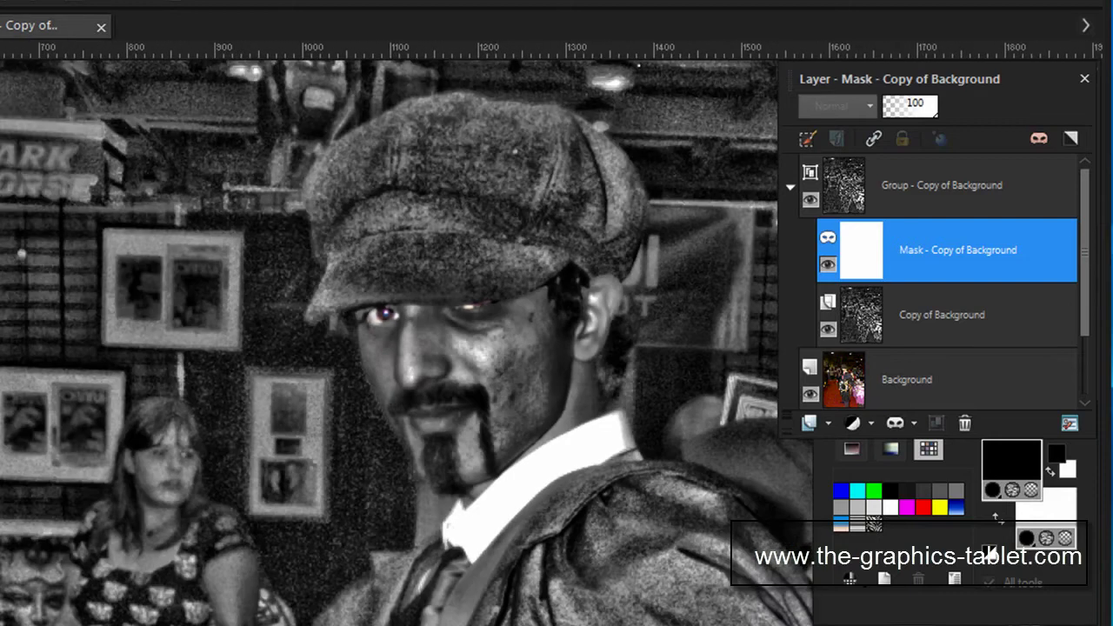
scroll(444, 364, "down", 1)
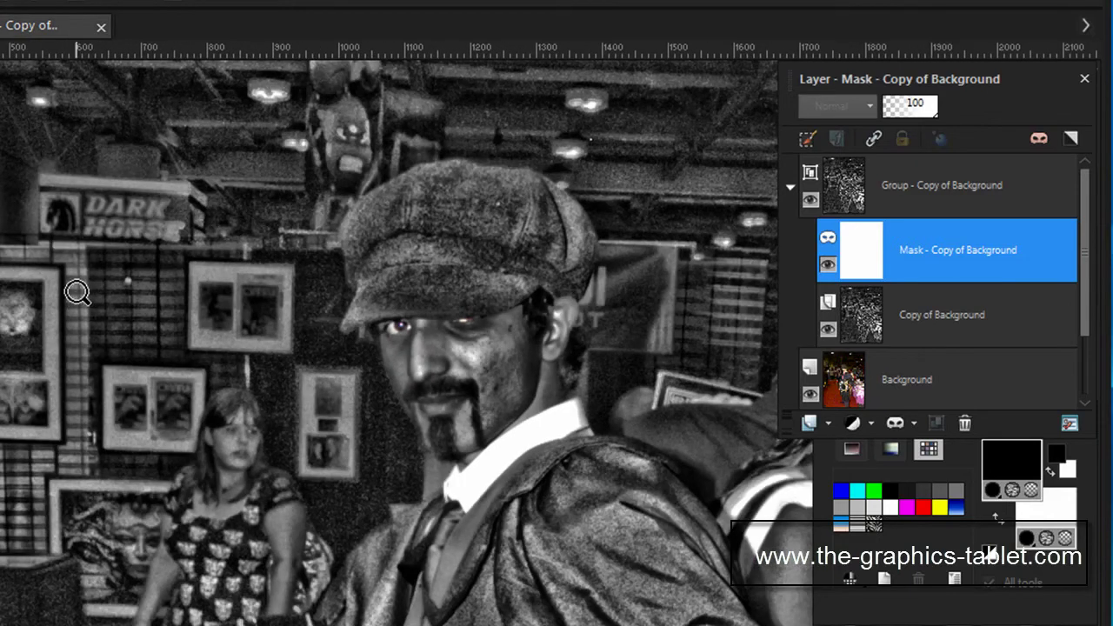
key("b")
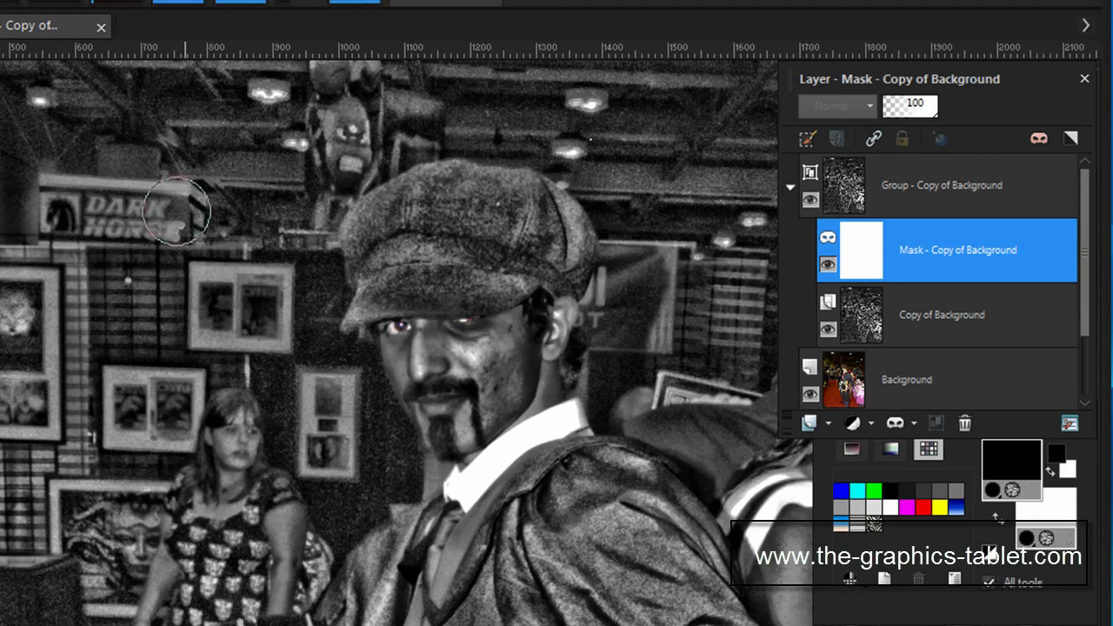
mouse_move(501, 375)
left_mouse_down()
mouse_move(505, 340)
mouse_move(493, 410)
mouse_move(498, 327)
mouse_move(488, 379)
mouse_move(463, 375)
mouse_move(466, 355)
mouse_move(456, 381)
mouse_move(416, 324)
mouse_move(419, 374)
mouse_move(398, 347)
mouse_move(425, 356)
mouse_move(444, 429)
mouse_move(438, 356)
mouse_move(490, 404)
mouse_move(442, 404)
mouse_move(443, 342)
mouse_move(424, 352)
mouse_move(449, 415)
mouse_move(405, 363)
mouse_move(415, 337)
mouse_move(425, 414)
mouse_move(386, 329)
left_mouse_up()
mouse_move(423, 376)
left_mouse_down()
mouse_move(447, 427)
mouse_move(507, 372)
mouse_move(529, 391)
mouse_move(557, 308)
left_mouse_up()
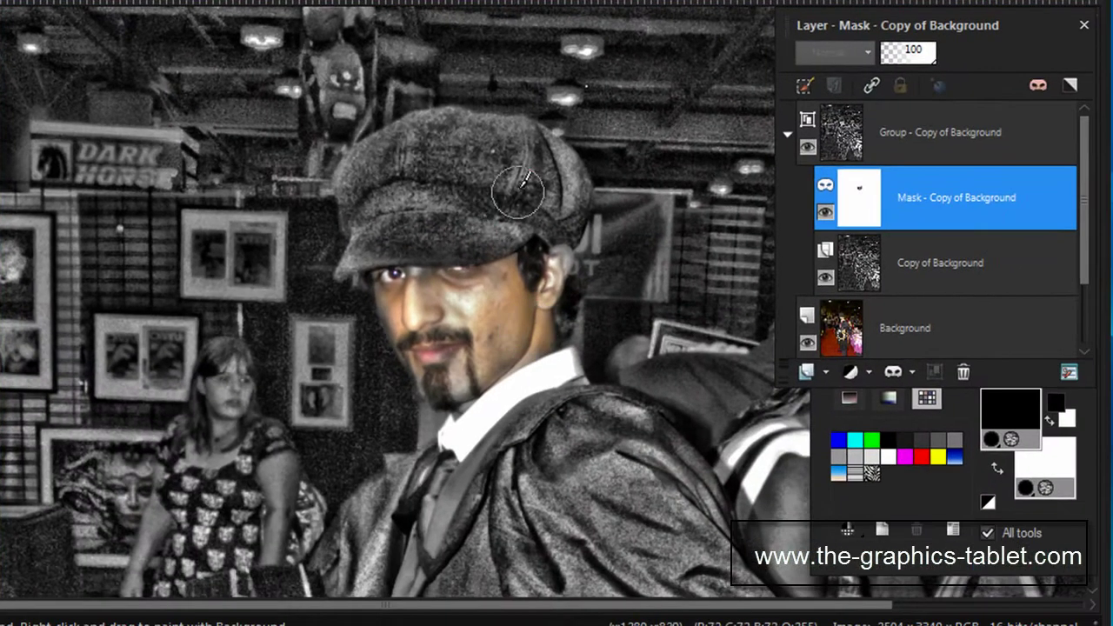
Reveal the cap's color by painting black on the mask, and cover it again by painting with white
mouse_move(455, 122)
left_mouse_down()
mouse_move(427, 204)
mouse_move(374, 165)
mouse_move(380, 244)
mouse_move(355, 218)
mouse_move(497, 234)
mouse_move(552, 189)
mouse_move(516, 151)
mouse_move(386, 186)
mouse_move(430, 169)
mouse_move(372, 201)
mouse_move(519, 273)
mouse_move(533, 363)
left_mouse_up()
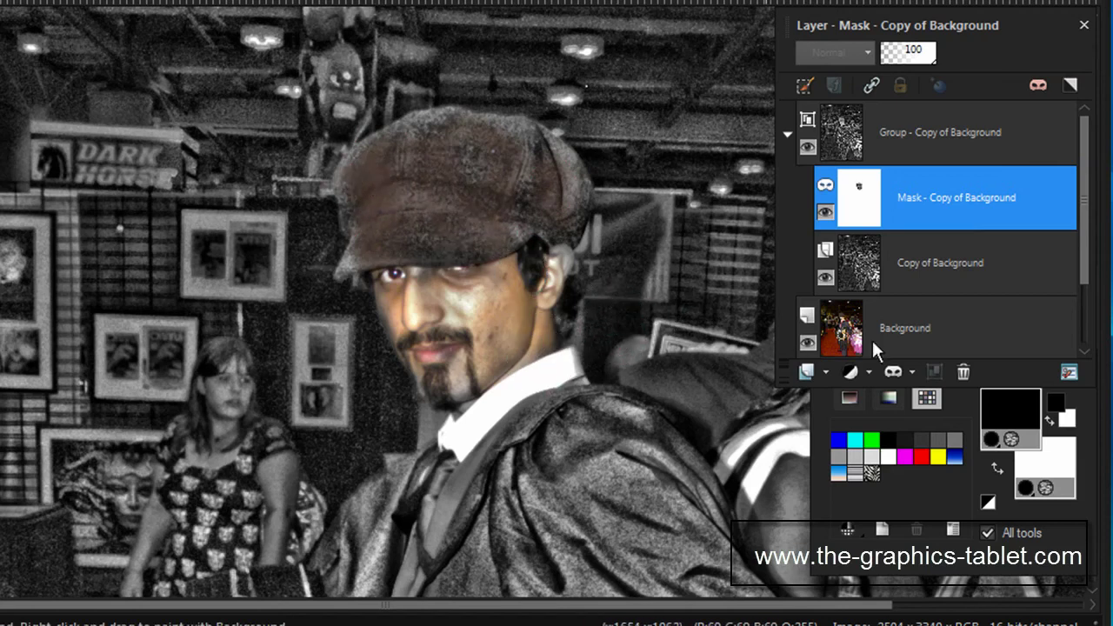
left_click(996, 472)
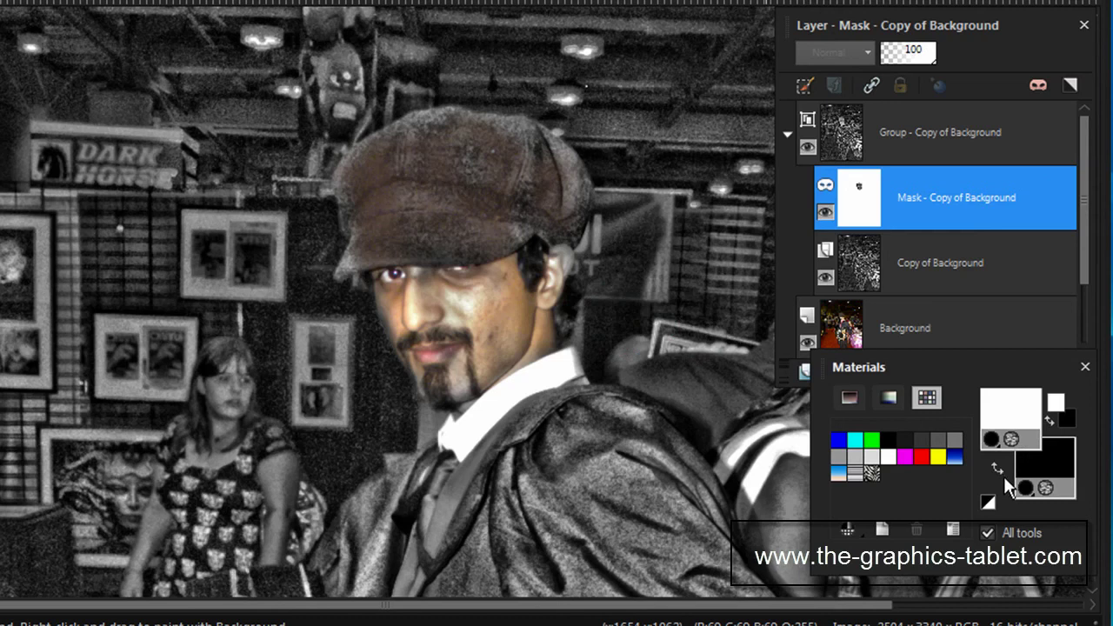
mouse_move(576, 268)
left_mouse_down()
mouse_move(508, 204)
mouse_move(491, 173)
mouse_move(498, 152)
mouse_move(504, 200)
mouse_move(473, 204)
mouse_move(499, 156)
mouse_move(531, 229)
mouse_move(555, 163)
mouse_move(553, 295)
mouse_move(524, 234)
mouse_move(489, 227)
mouse_move(447, 141)
mouse_move(429, 145)
mouse_move(389, 196)
mouse_move(375, 181)
mouse_move(348, 187)
mouse_move(371, 187)
mouse_move(401, 229)
mouse_move(365, 243)
left_mouse_up()
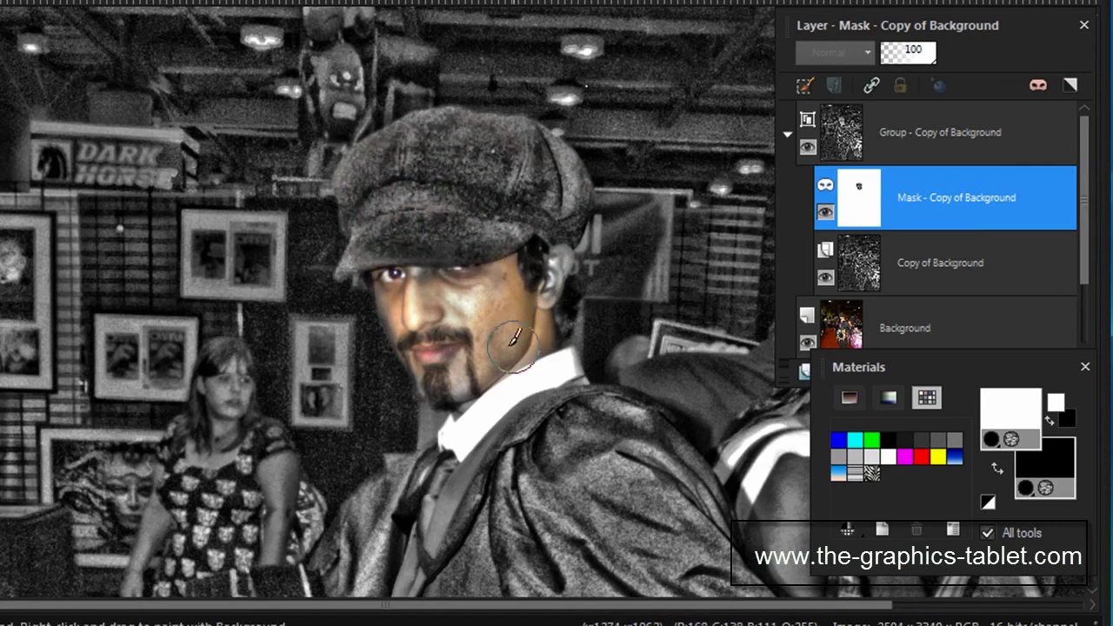
Swap the foreground back to black and repaint the mask over the edges of the man's face and ear
left_click(999, 474)
mouse_move(512, 324)
left_mouse_down()
mouse_move(397, 316)
mouse_move(388, 334)
mouse_move(427, 392)
mouse_move(457, 406)
mouse_move(534, 356)
mouse_move(510, 368)
mouse_move(502, 332)
mouse_move(555, 274)
mouse_move(553, 241)
mouse_move(535, 291)
mouse_move(461, 300)
mouse_move(422, 275)
mouse_move(470, 271)
mouse_move(388, 298)
left_mouse_up()
mouse_move(418, 349)
left_mouse_down()
mouse_move(422, 390)
mouse_move(449, 412)
mouse_move(543, 359)
mouse_move(470, 427)
mouse_move(534, 365)
mouse_move(515, 377)
mouse_move(547, 385)
mouse_move(589, 308)
mouse_move(615, 334)
mouse_move(614, 355)
mouse_move(593, 263)
mouse_move(565, 306)
left_mouse_up()
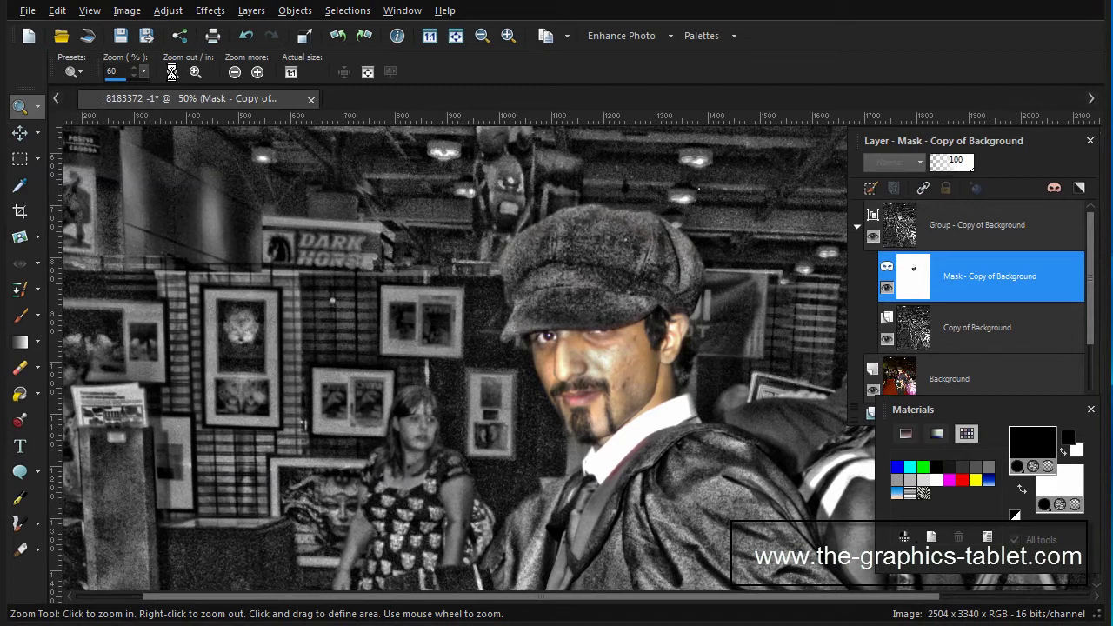
View the whole image and review the layer group, its mask and the original Background layer
left_click(172, 72)
left_click(173, 73)
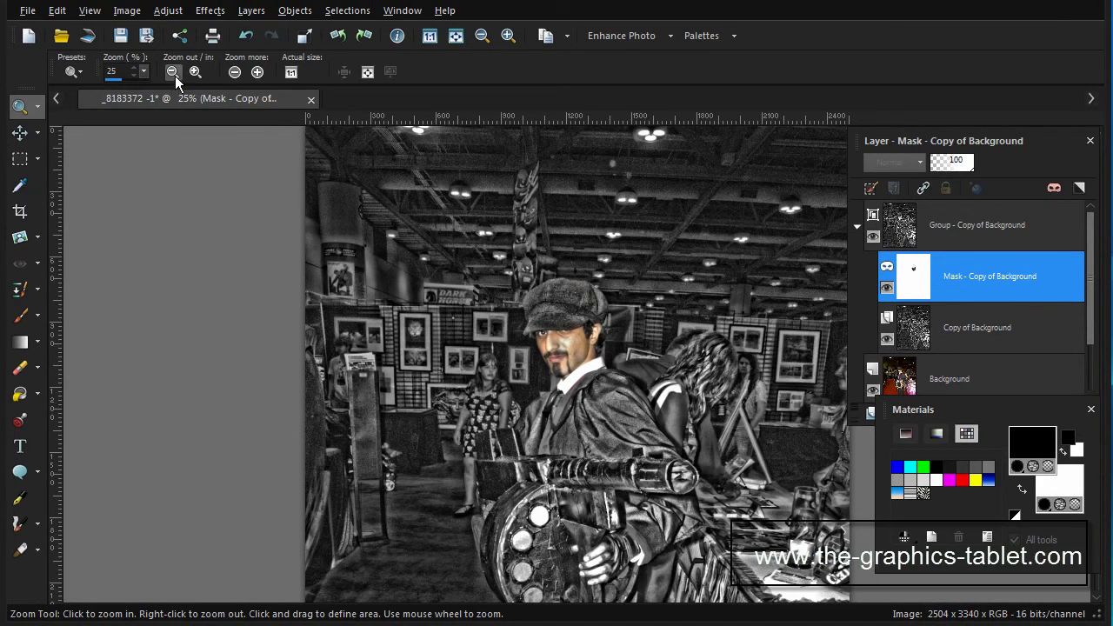
left_click(172, 72)
left_click(172, 73)
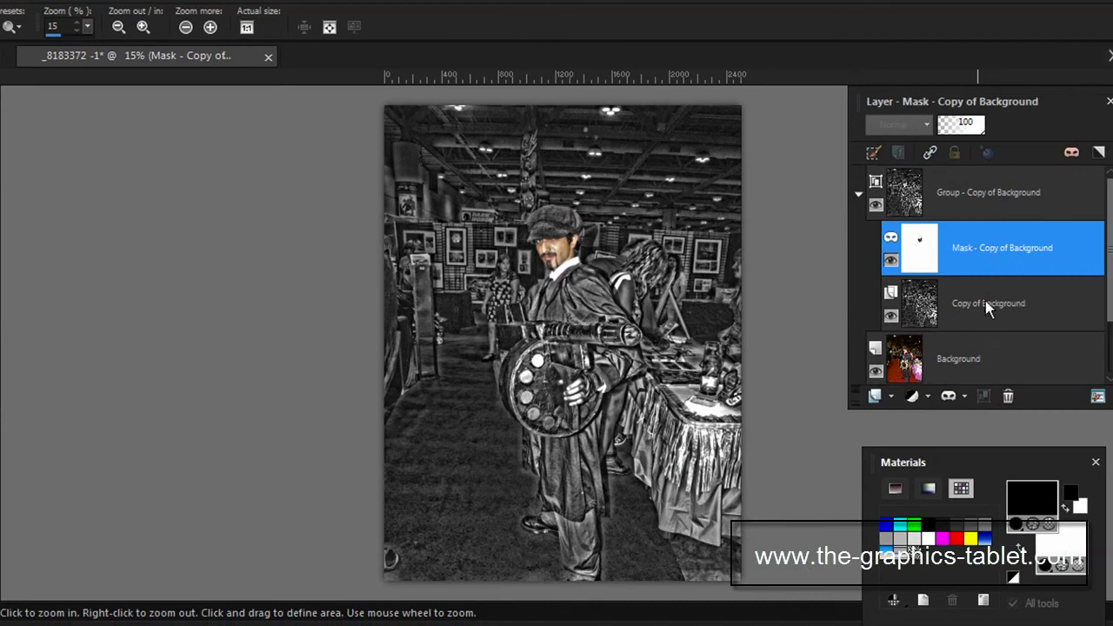
mouse_move(907, 187)
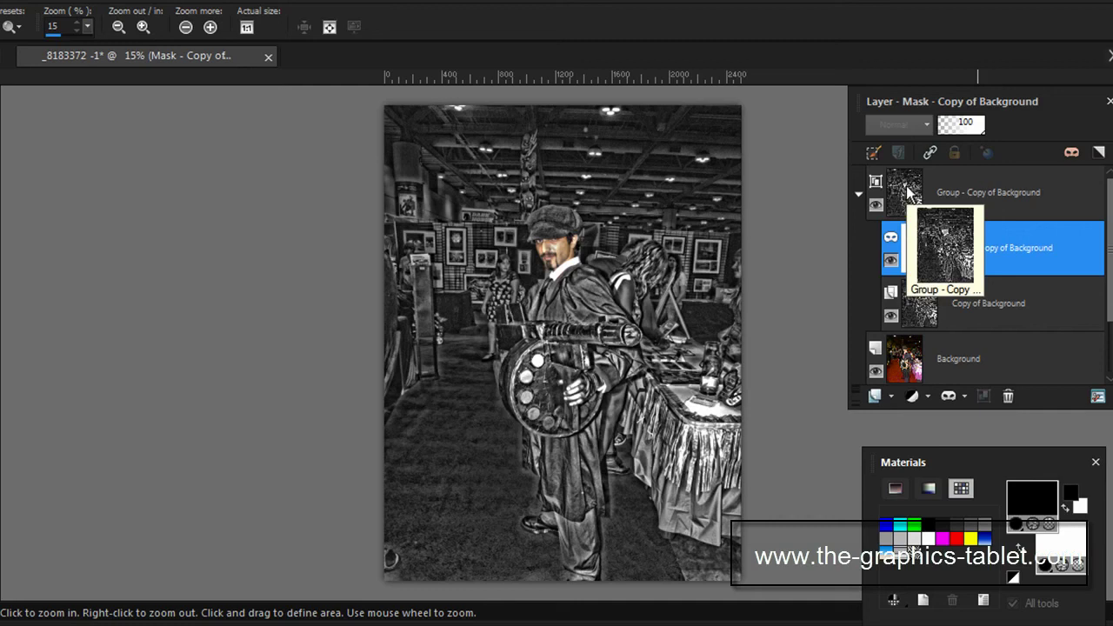
mouse_move(903, 365)
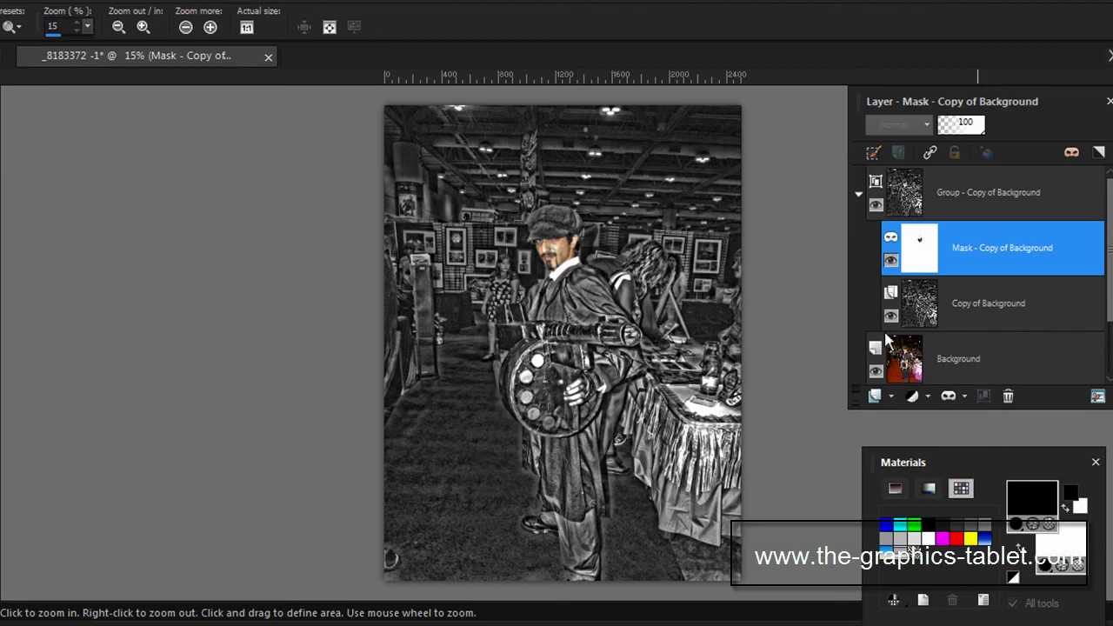
Select the original Background layer and look through its options for merging
left_click(939, 348)
right_click(942, 351)
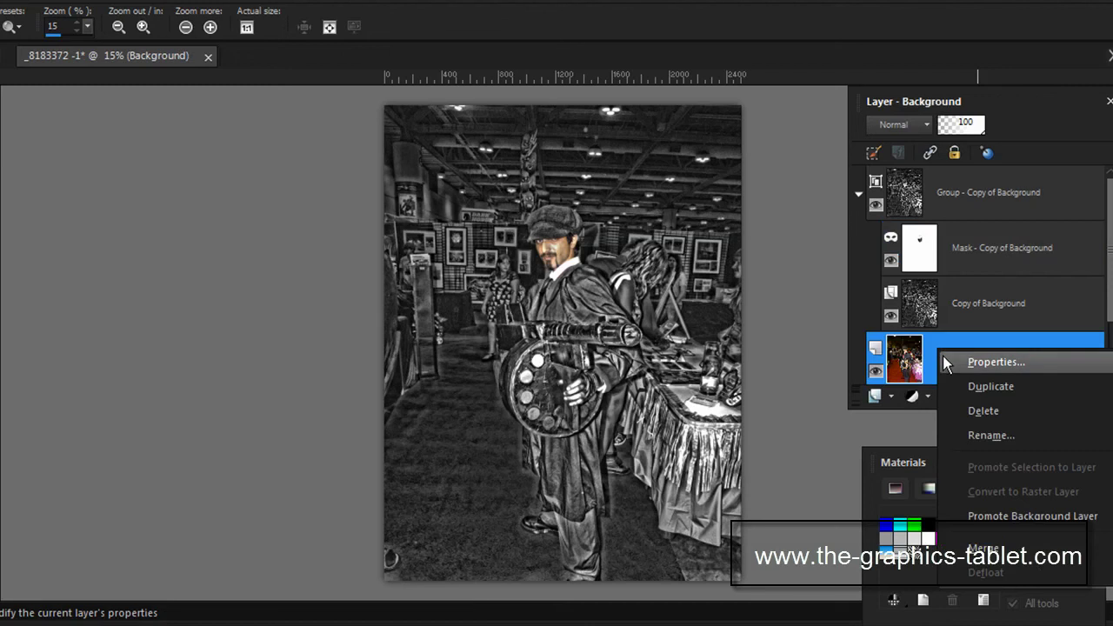
key("m")
left_click(900, 367)
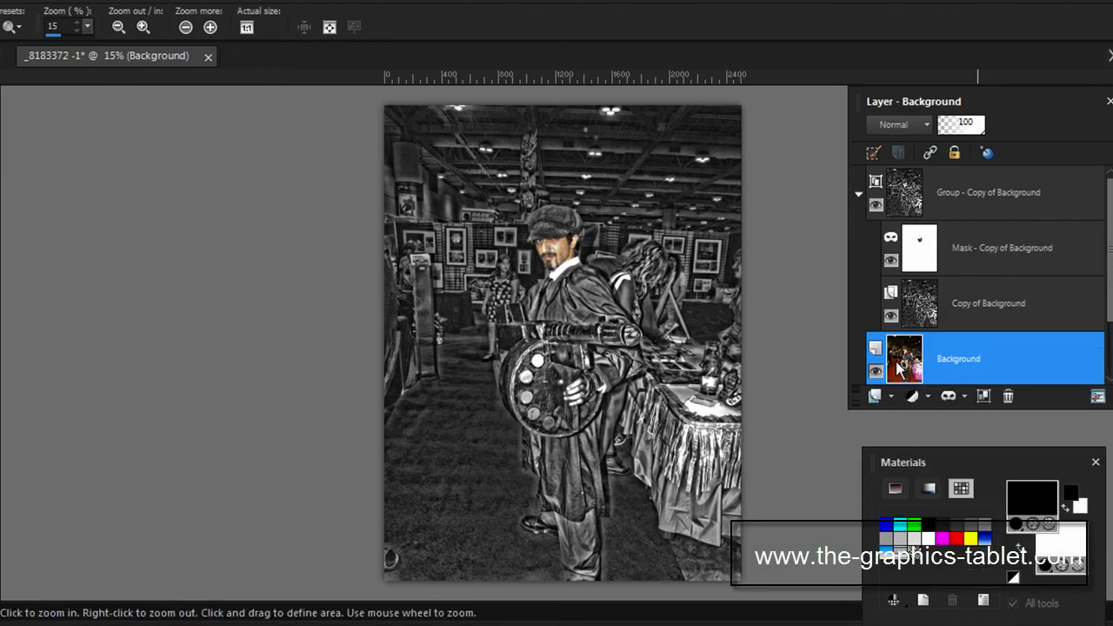
right_click(901, 365)
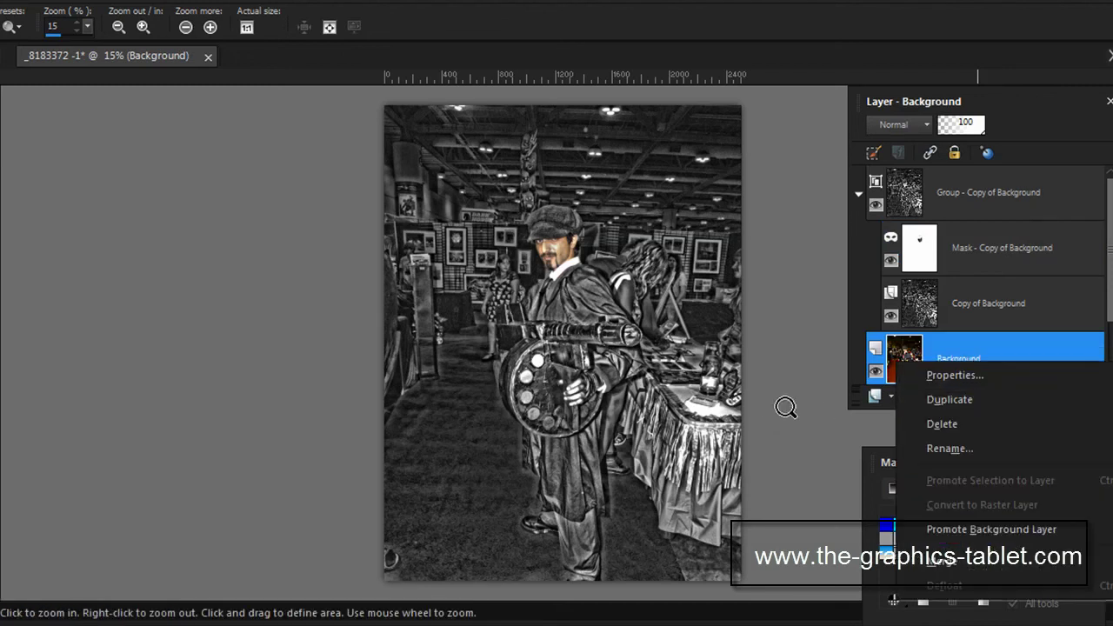
left_click(848, 454)
left_click(838, 460)
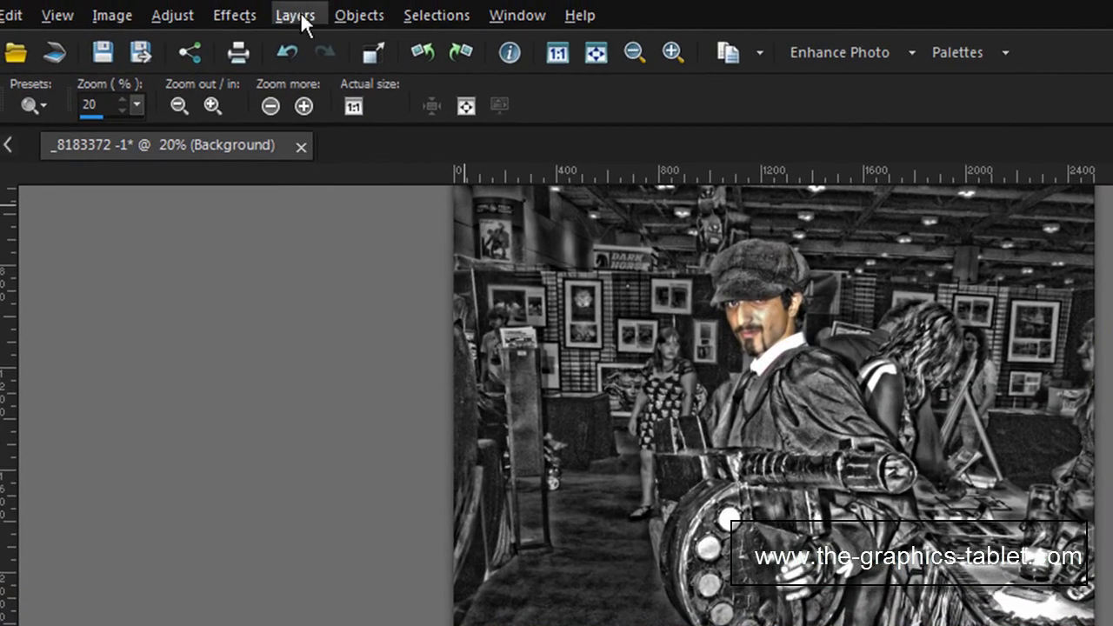
Show only the Background layer to compare with the original photo, and make all layers visible again
left_click(295, 16)
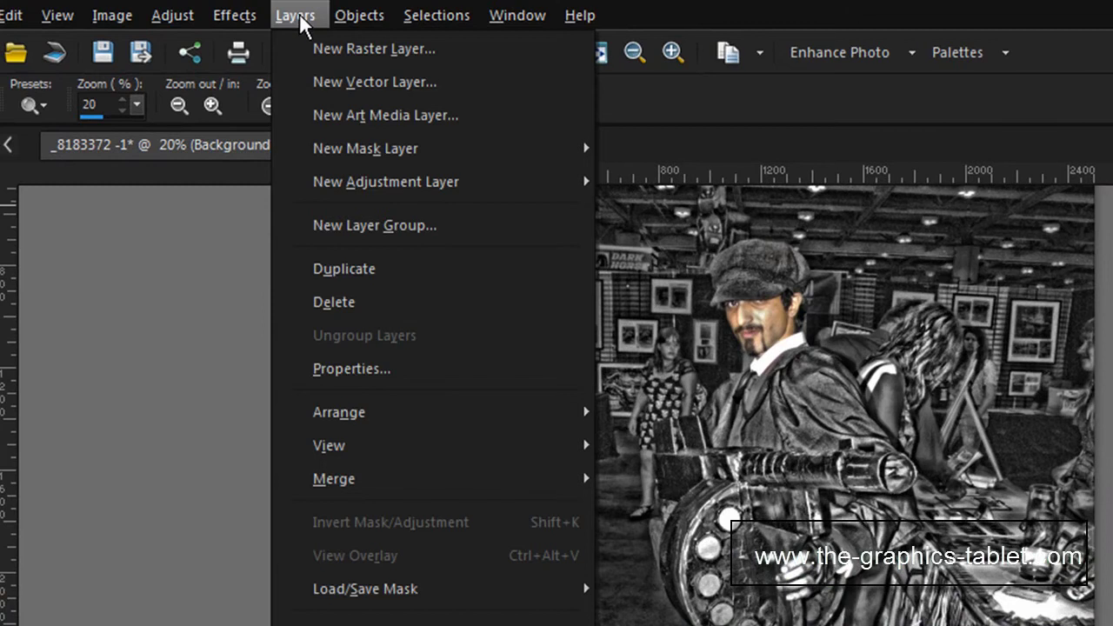
mouse_move(372, 449)
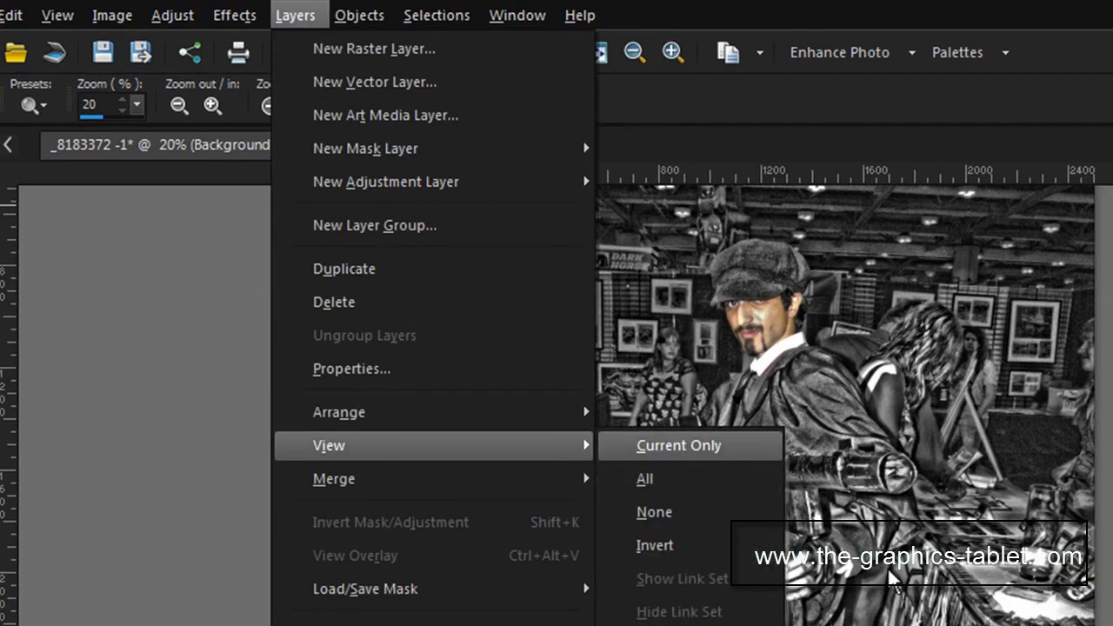
left_click(716, 446)
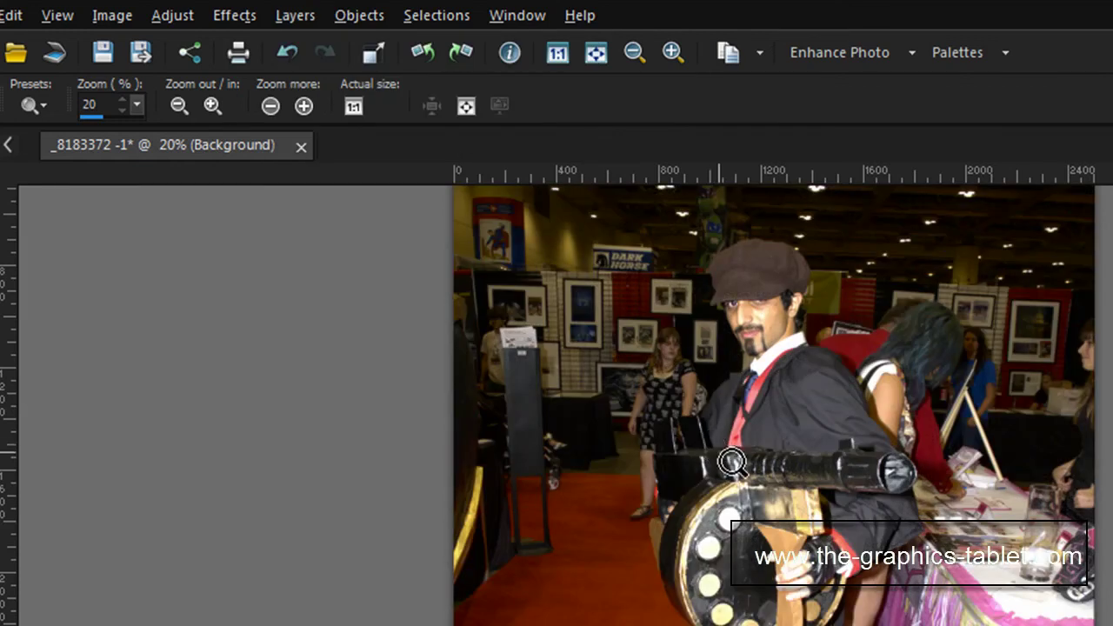
left_click(295, 18)
mouse_move(406, 445)
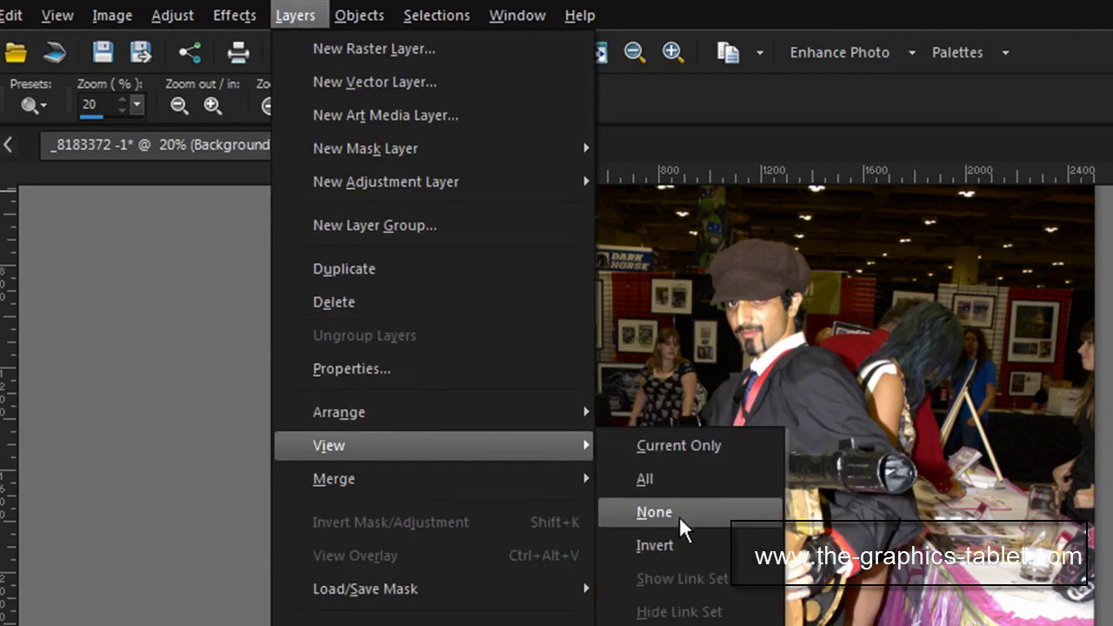
left_click(670, 481)
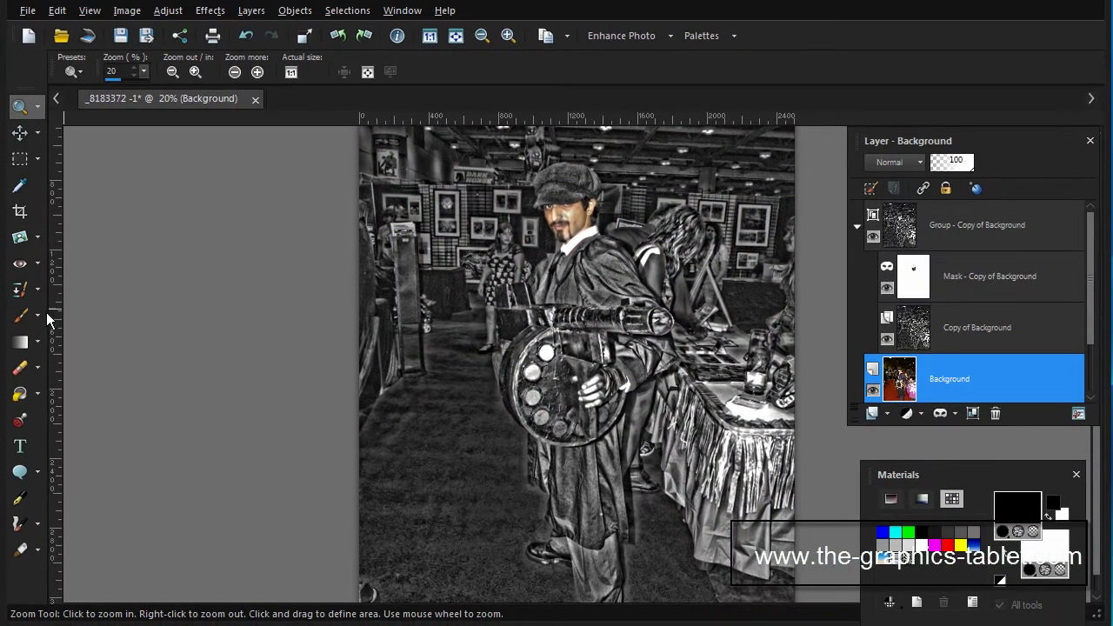
Activate the Paint Brush and the mask layer, and undo the recent layer selection and brush stroke
left_click(20, 316)
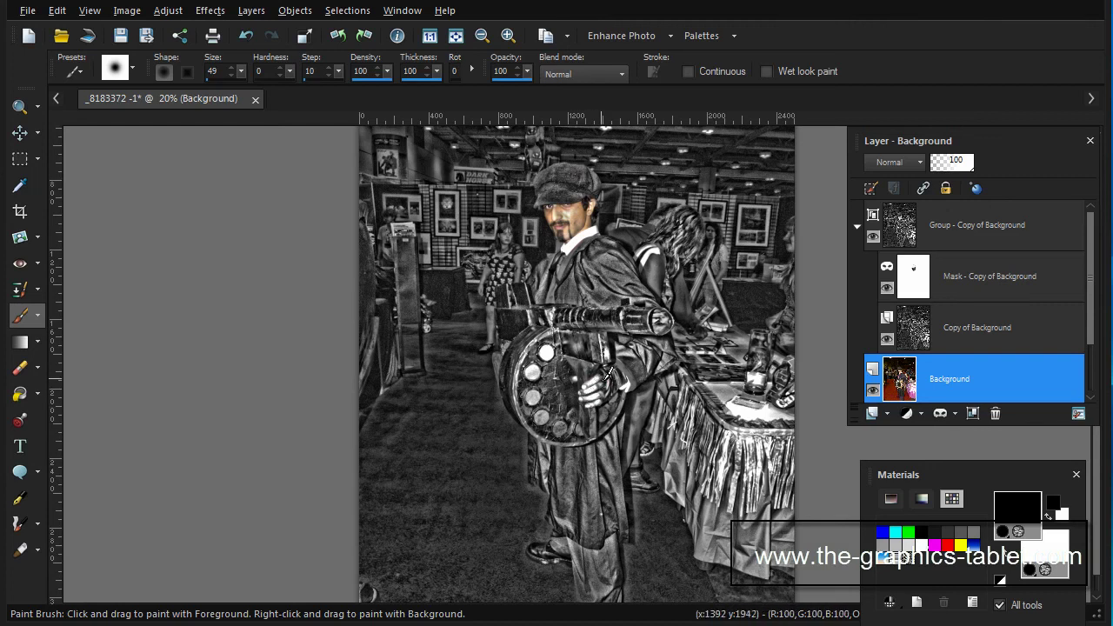
left_click(982, 291)
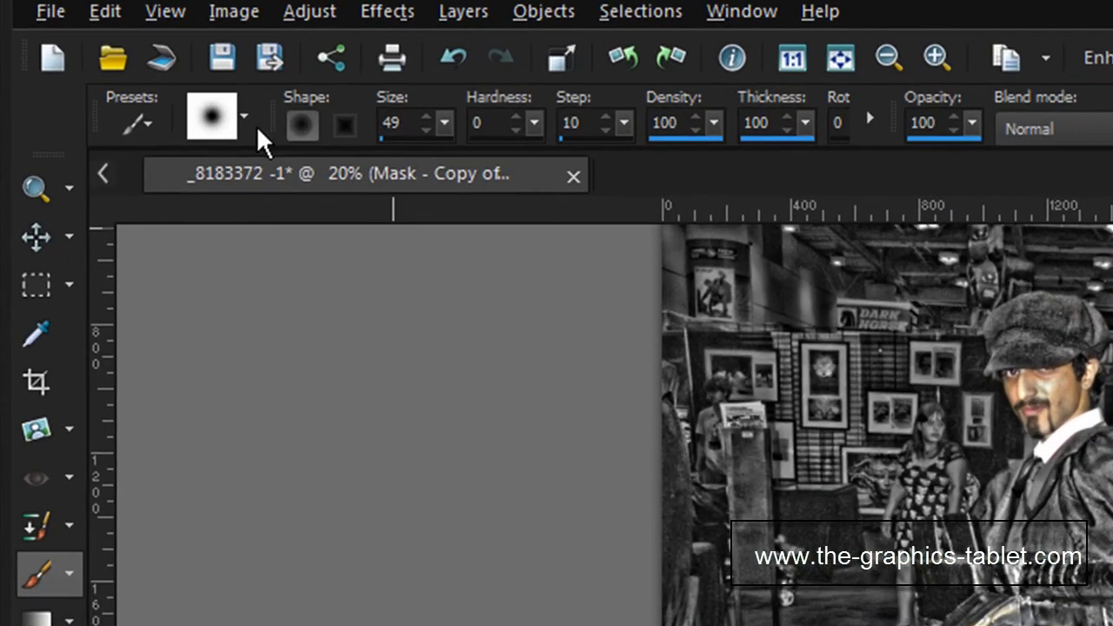
left_click(96, 12)
mouse_move(141, 11)
left_click(121, 34)
left_click(100, 15)
left_click(132, 52)
left_click(105, 11)
left_click(132, 50)
left_click(106, 11)
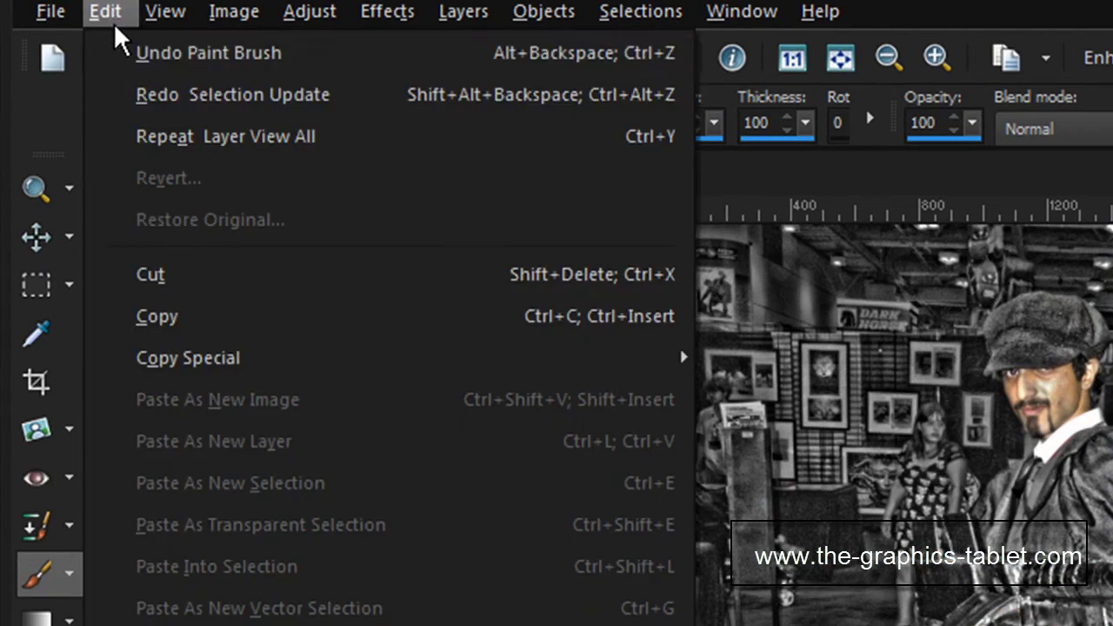
left_click(144, 54)
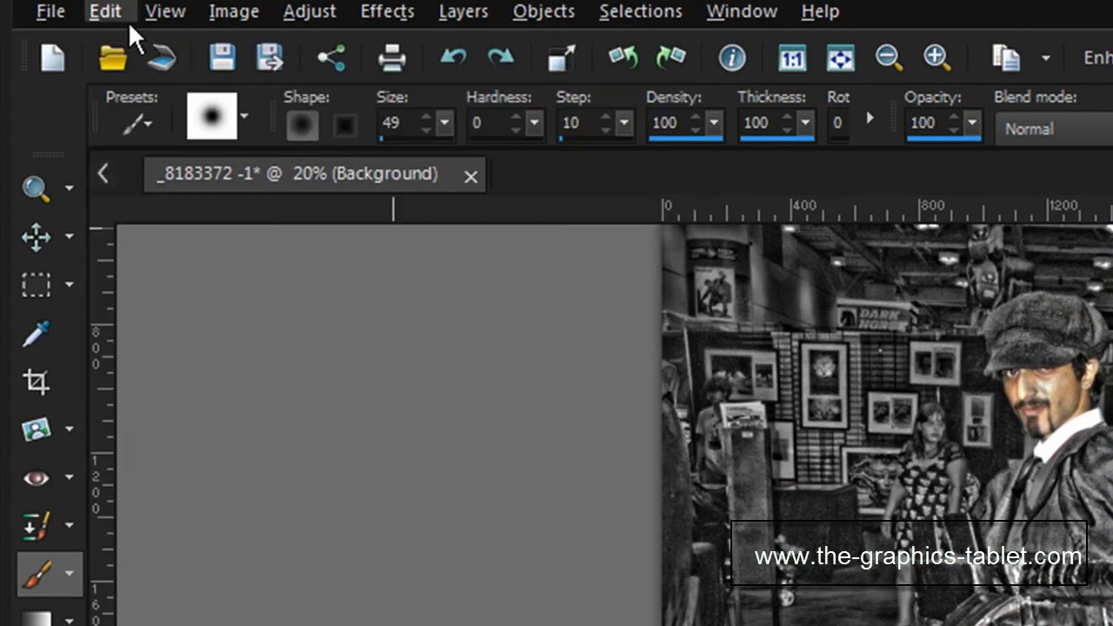